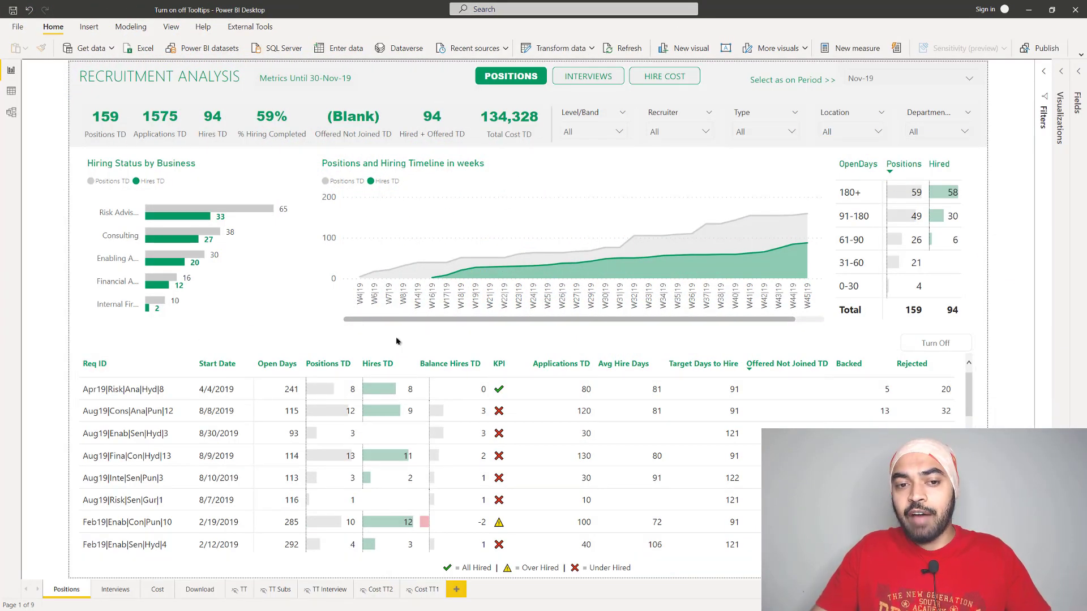
- Test the tooltip toggle above the Positions table by switching it off and on again, and check the table's tooltip
mouse_move(395, 417)
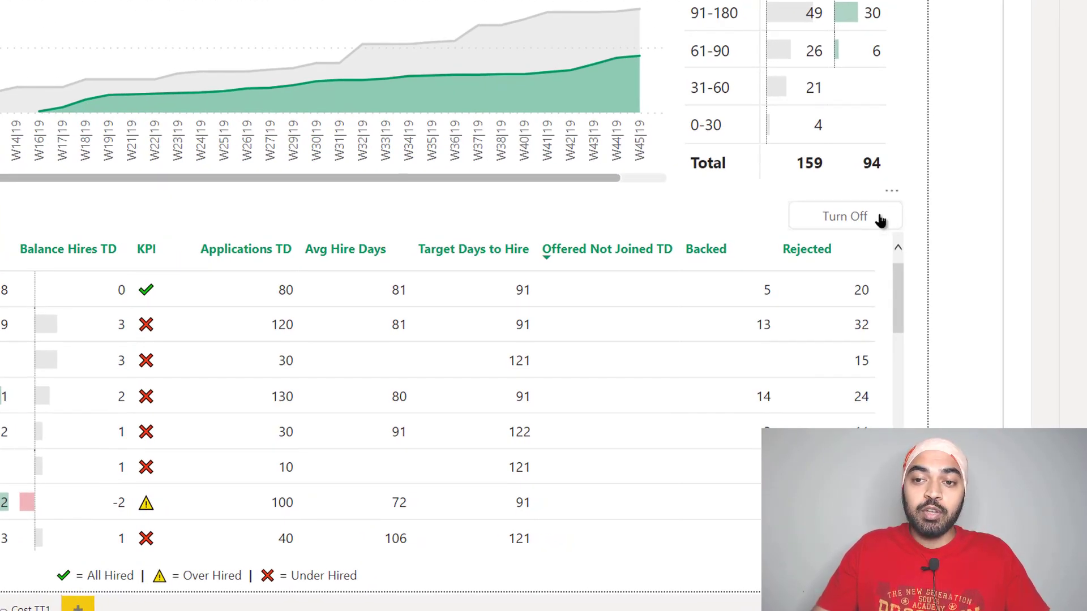
left_click(878, 222)
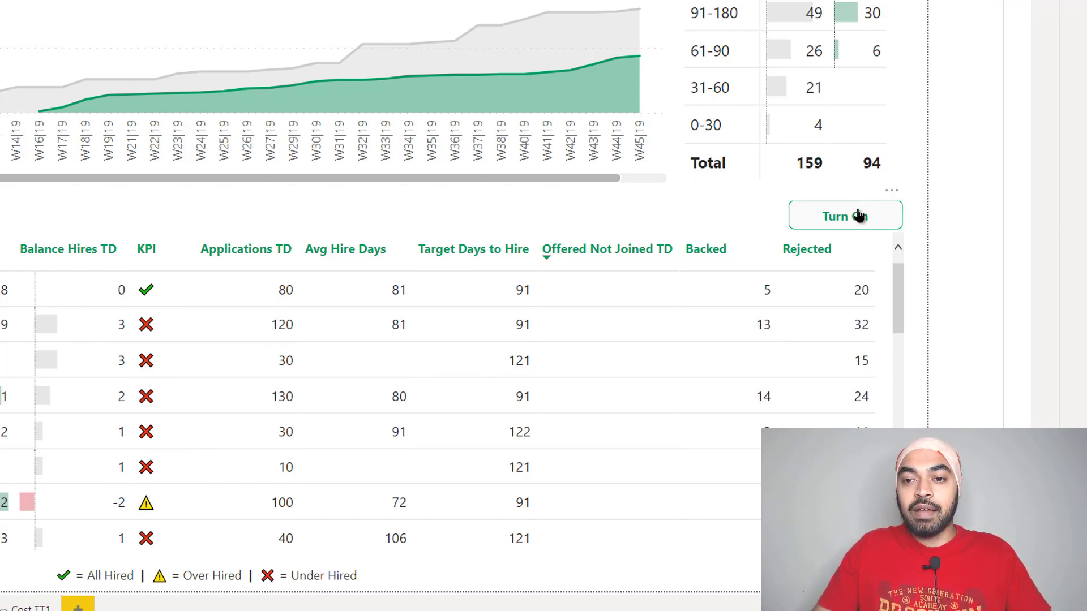
left_click(816, 220, "ctrl")
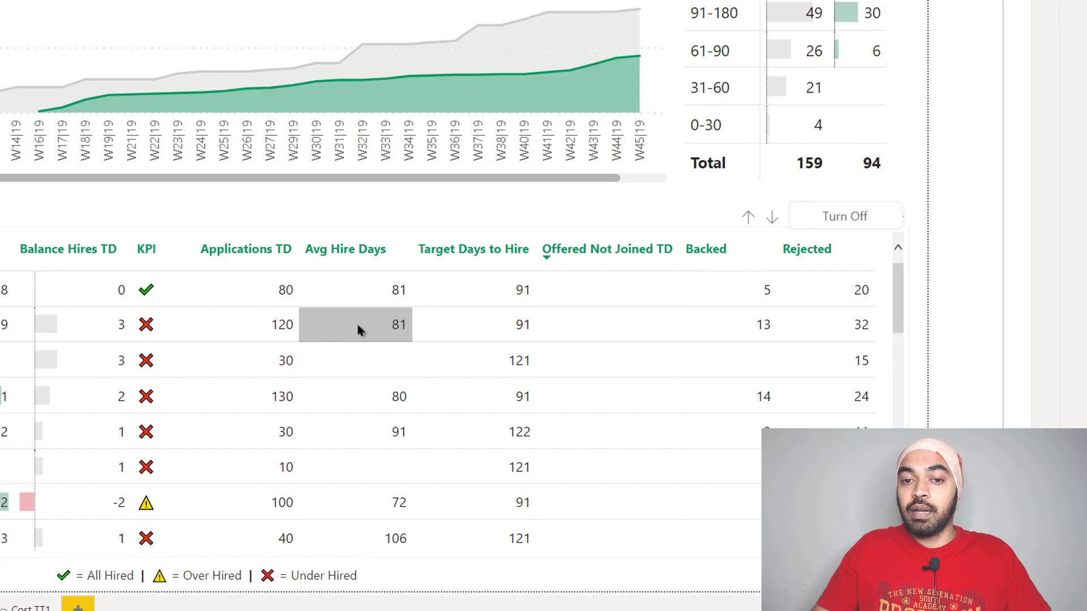
mouse_move(357, 325)
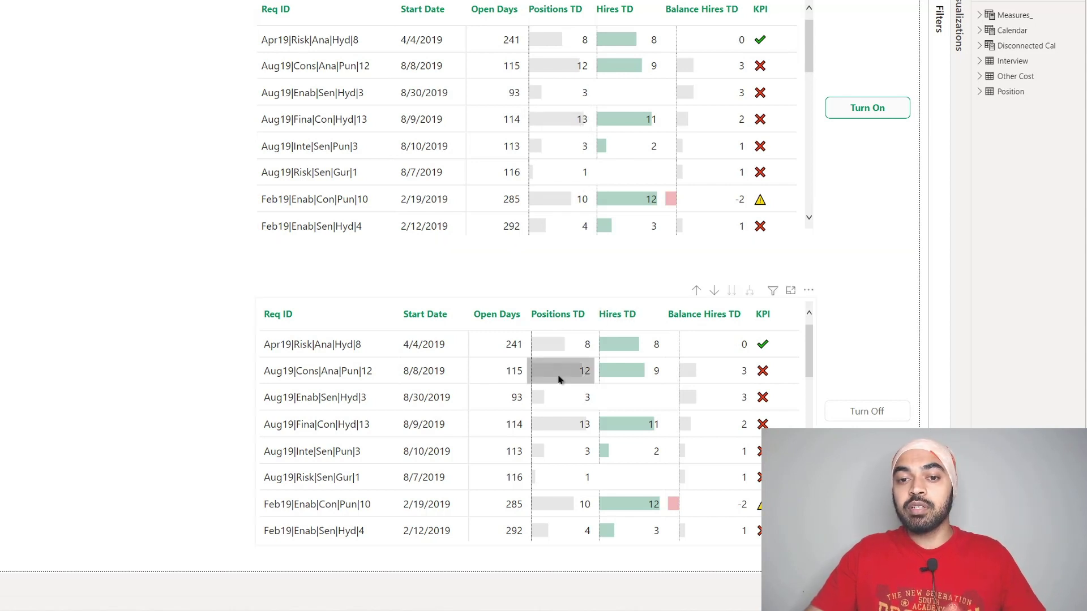
- Examine the button types available for insertion, including Blank
mouse_move(560, 376)
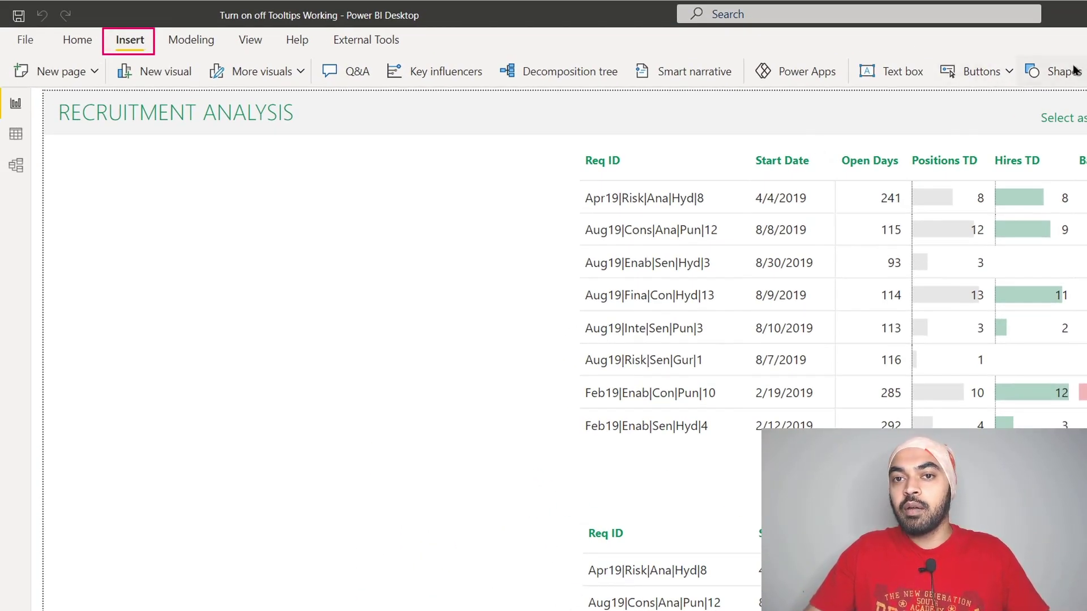
left_click(980, 73)
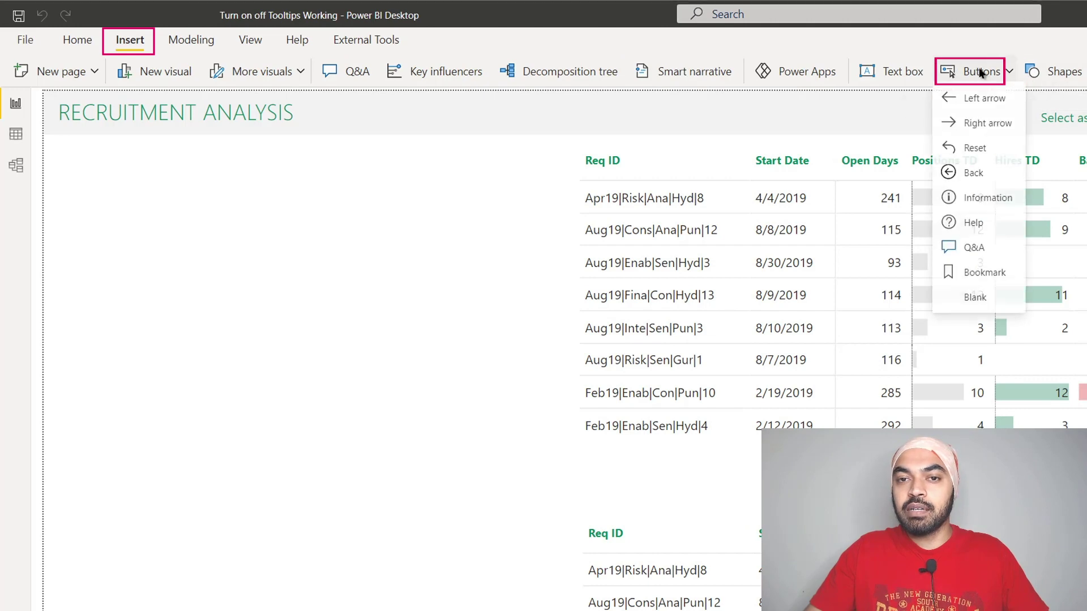
left_click(976, 304)
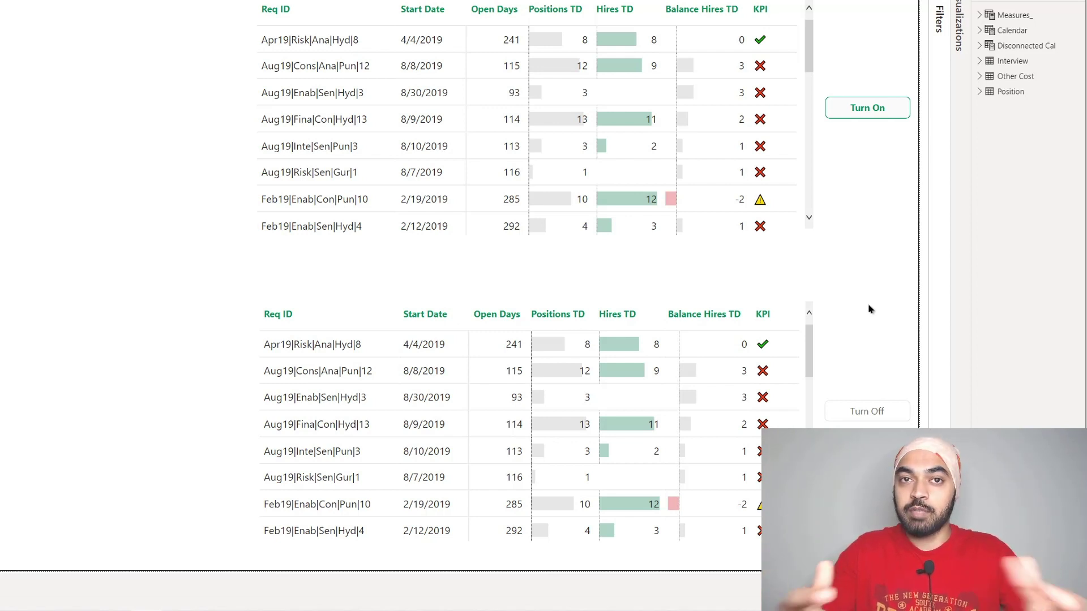
- Compare the tooltip behaviour of the upper matrix beside Turn On with that of the lower matrix beside Turn Off
mouse_move(530, 395)
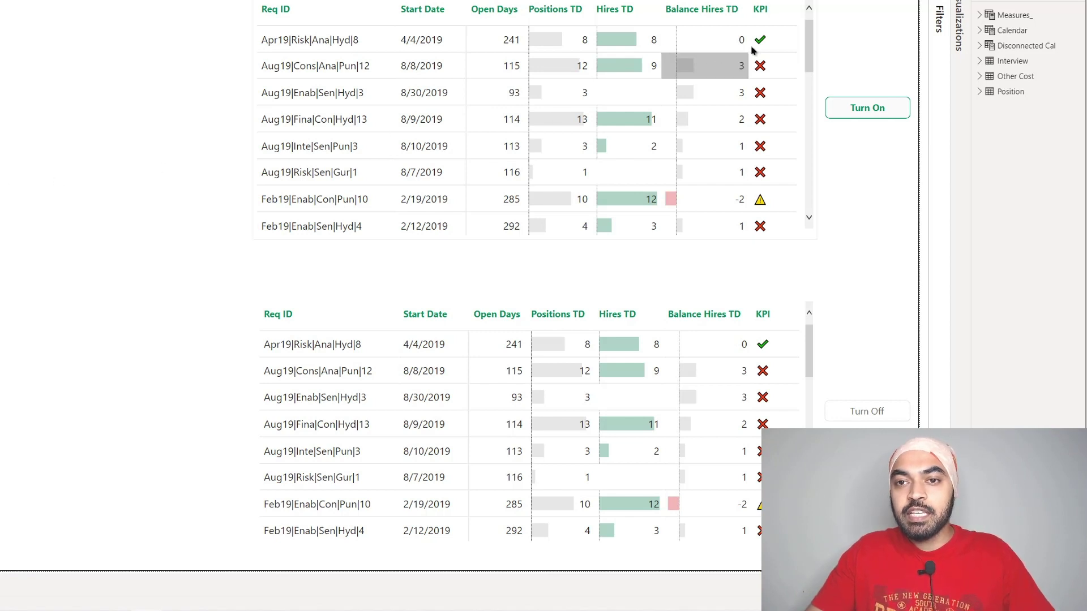
left_click(810, 22)
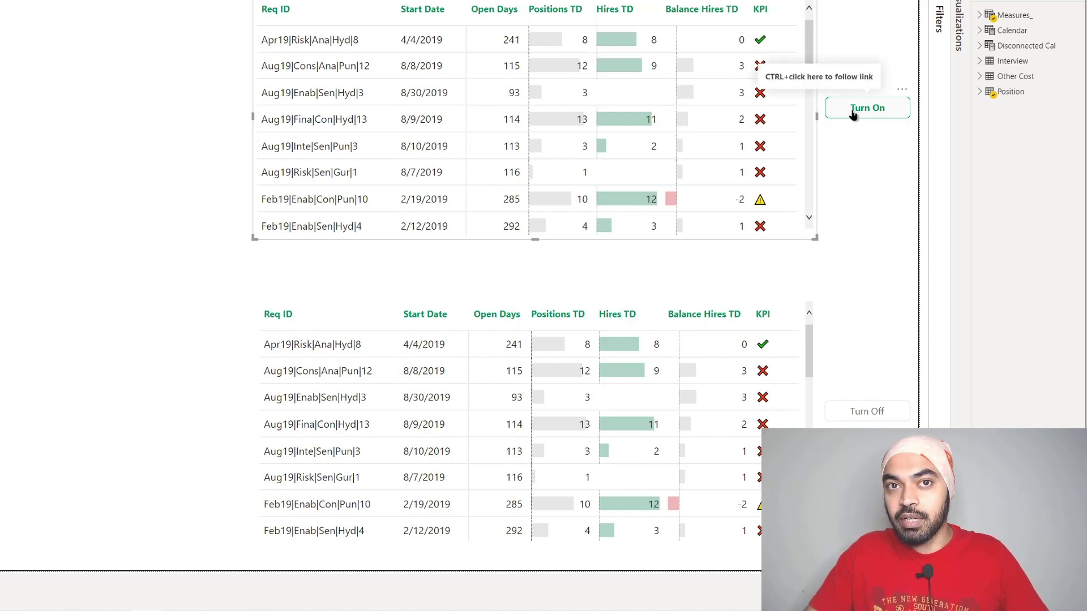
mouse_move(648, 371)
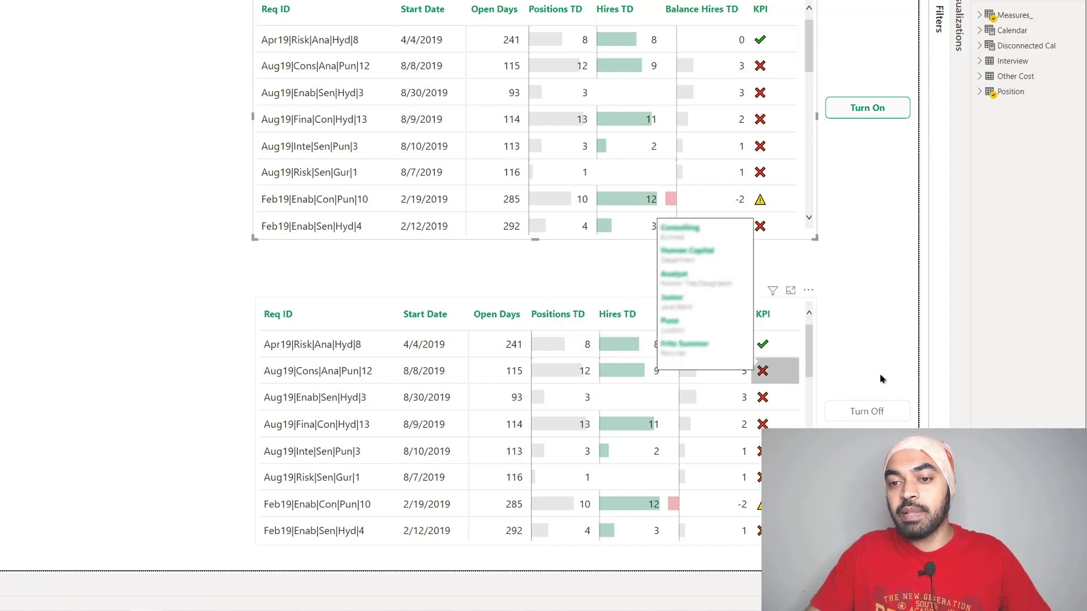
left_click(875, 342)
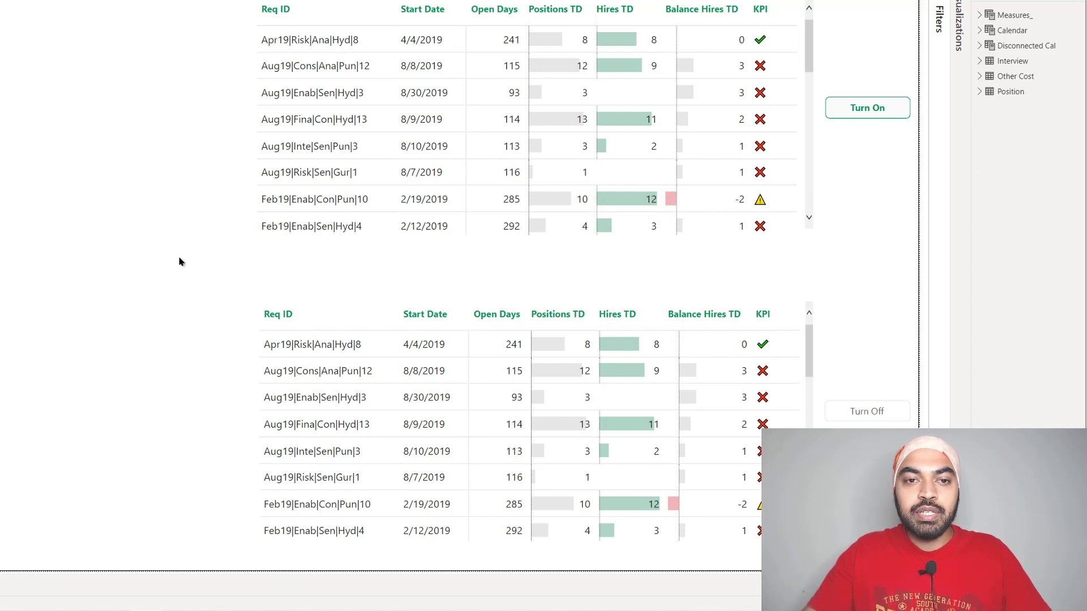
- Select the upper matrix together with the Turn On button, and display the bookmark list and the page's object layer order
left_click_drag(159, 288, 928, 3)
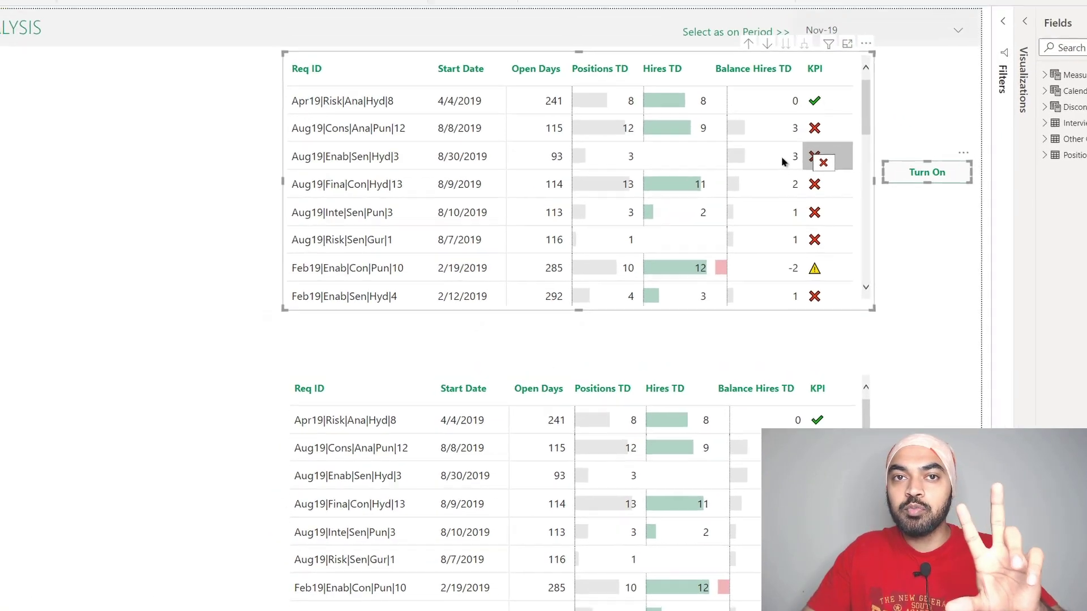
left_click(27, 37)
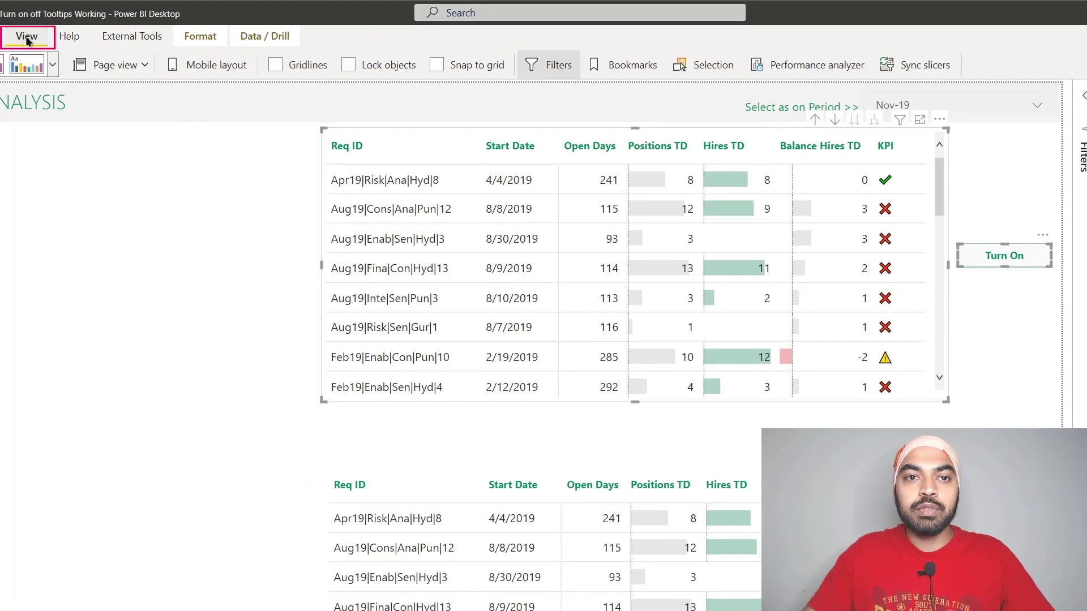
left_click(632, 65)
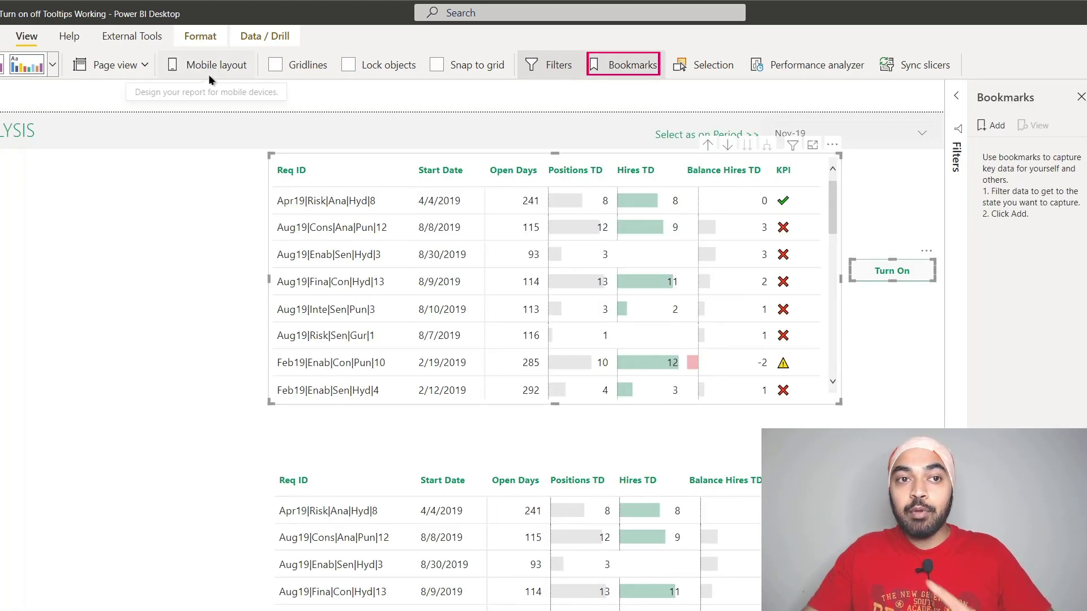
left_click(730, 66)
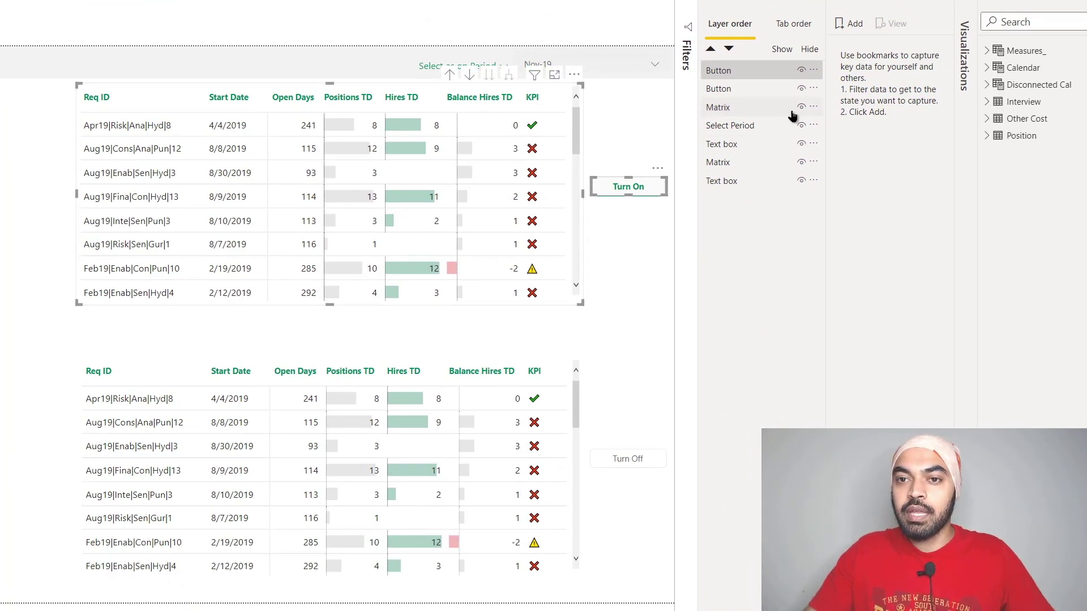
- Hide the upper matrix and the Turn On button, and check the tooltip of the lower matrix
left_click(735, 72, "ctrl")
left_click(741, 77)
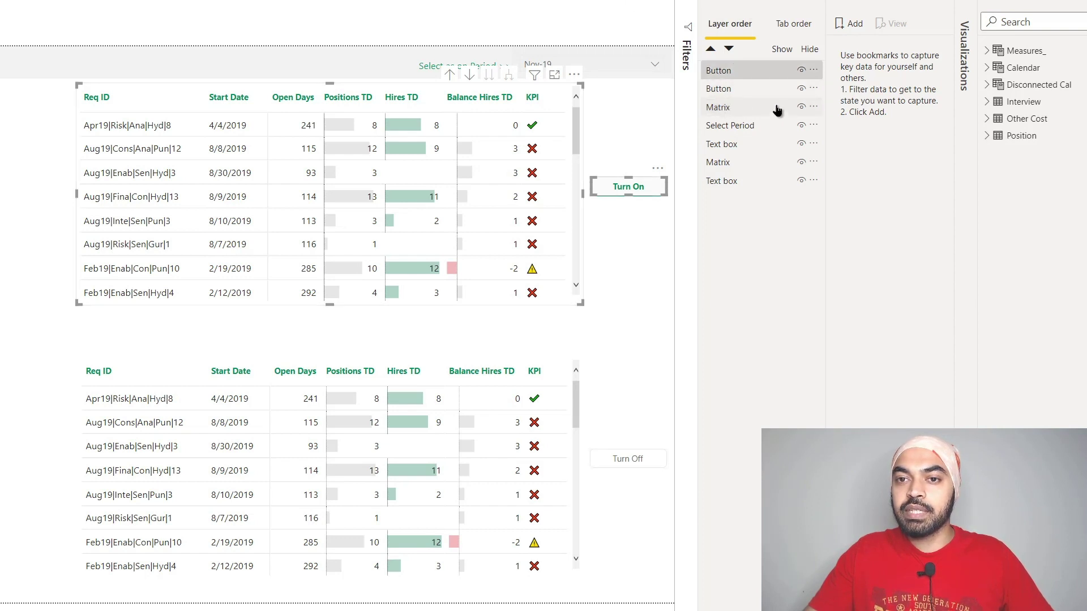
left_click(801, 107)
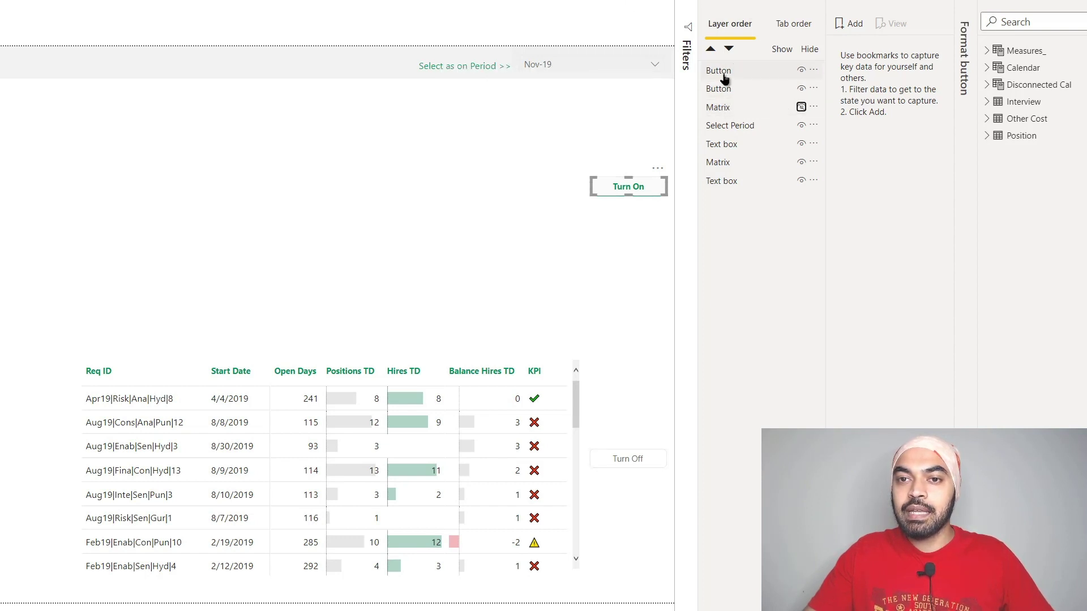
left_click(802, 71)
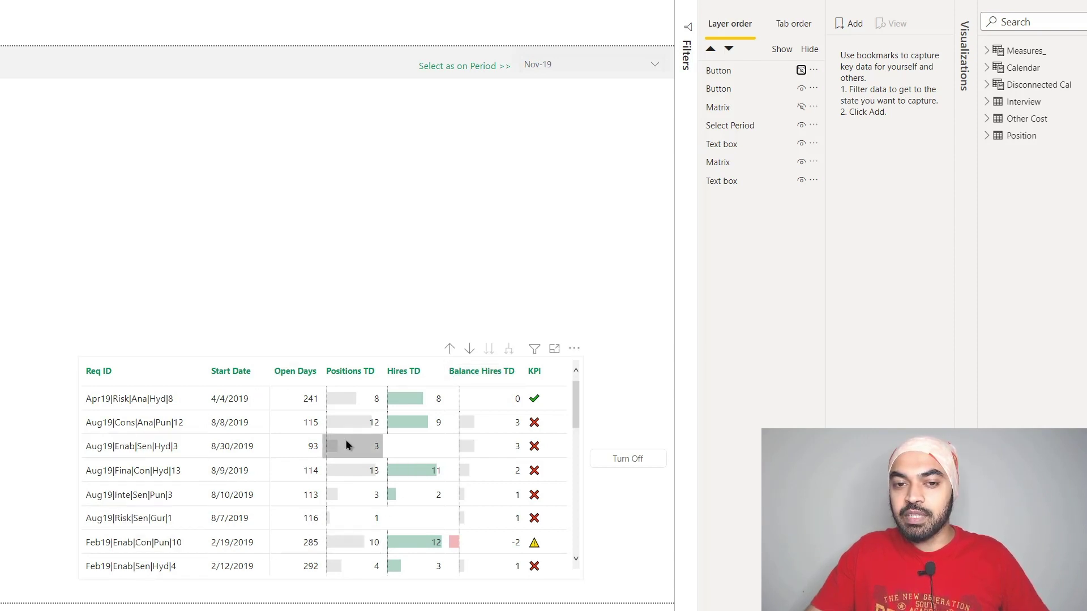
mouse_move(346, 445)
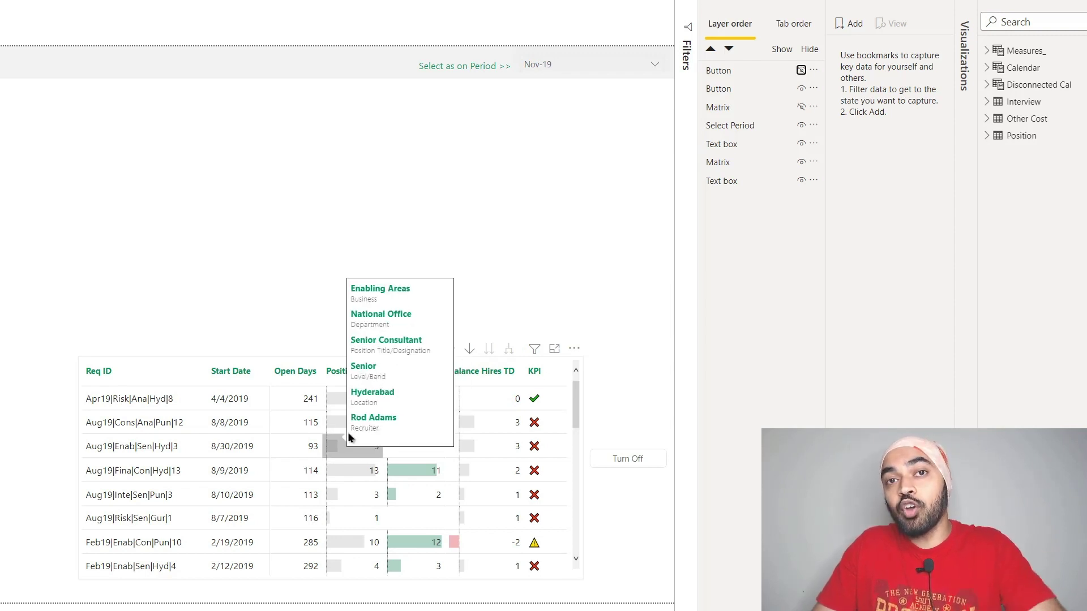
mouse_move(566, 392)
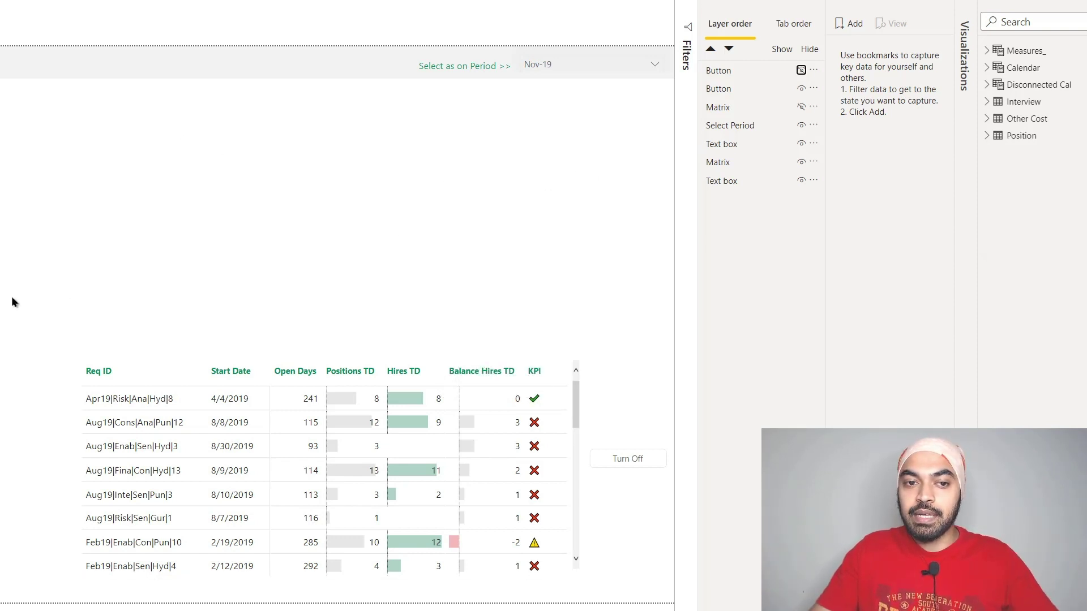
left_click_drag(29, 311, 540, 529)
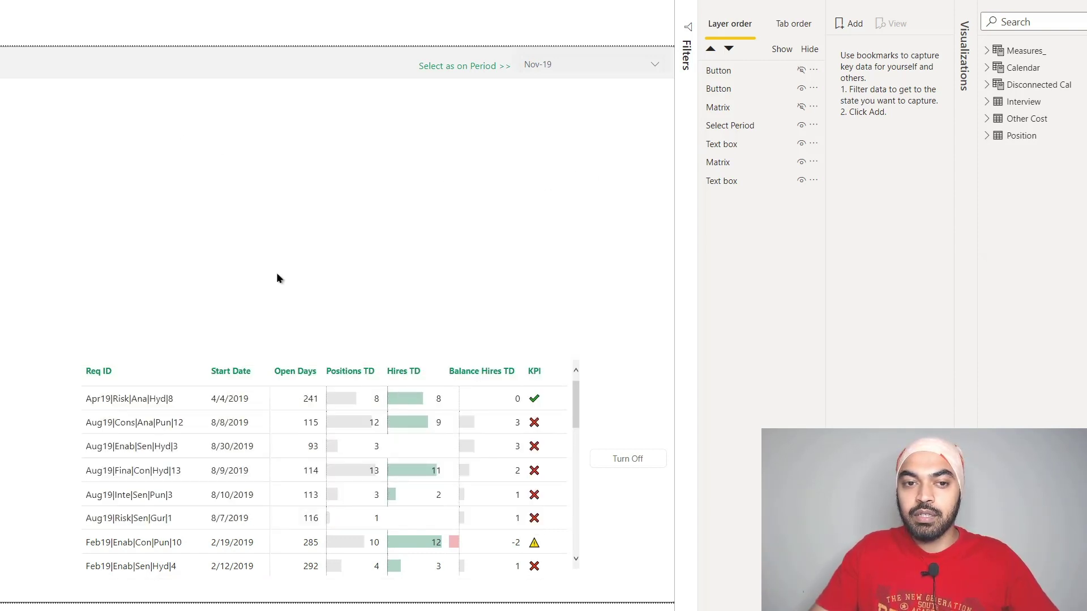
- Save the current page state as a bookmark named ON
left_click(851, 28)
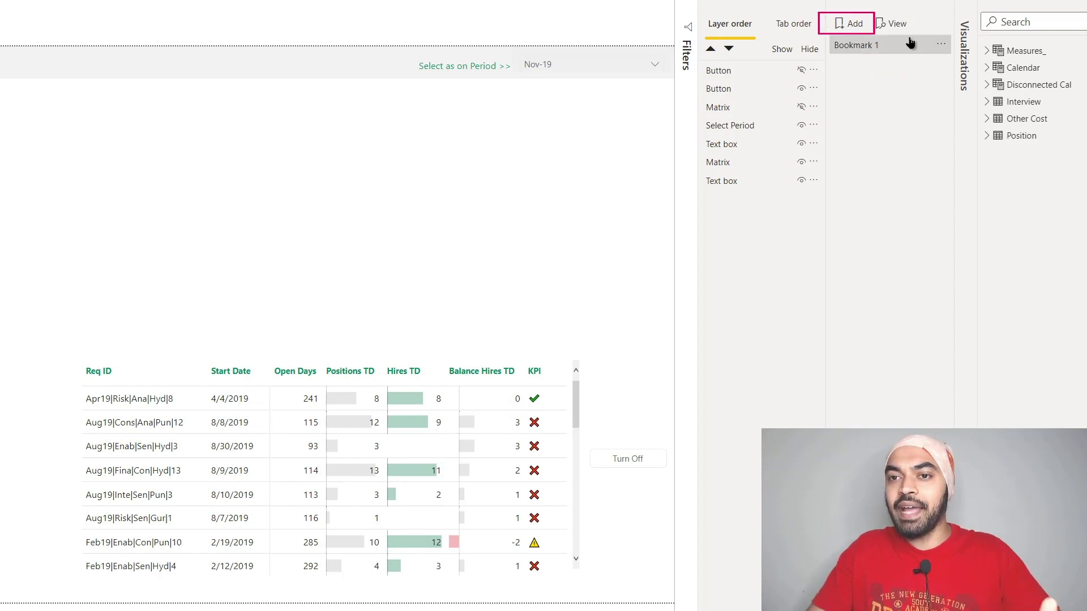
left_click(941, 44)
left_click(964, 75)
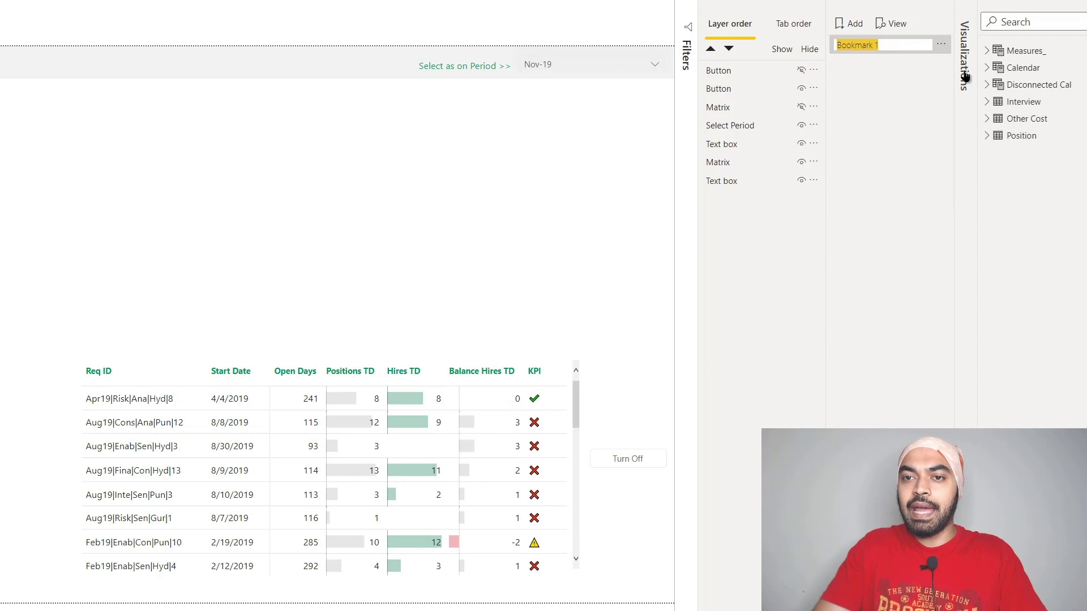
key("Return")
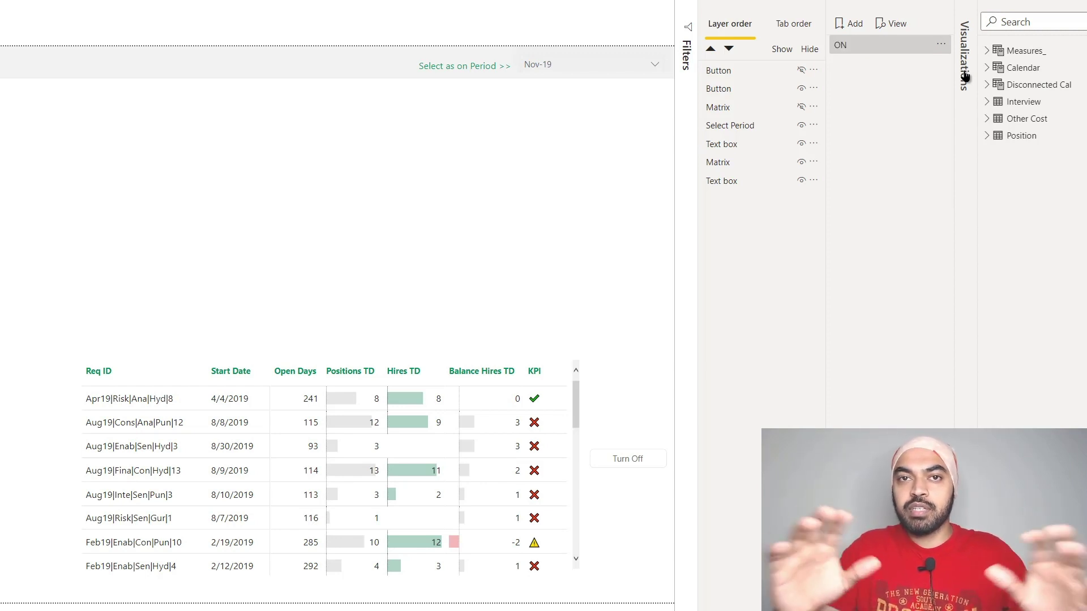
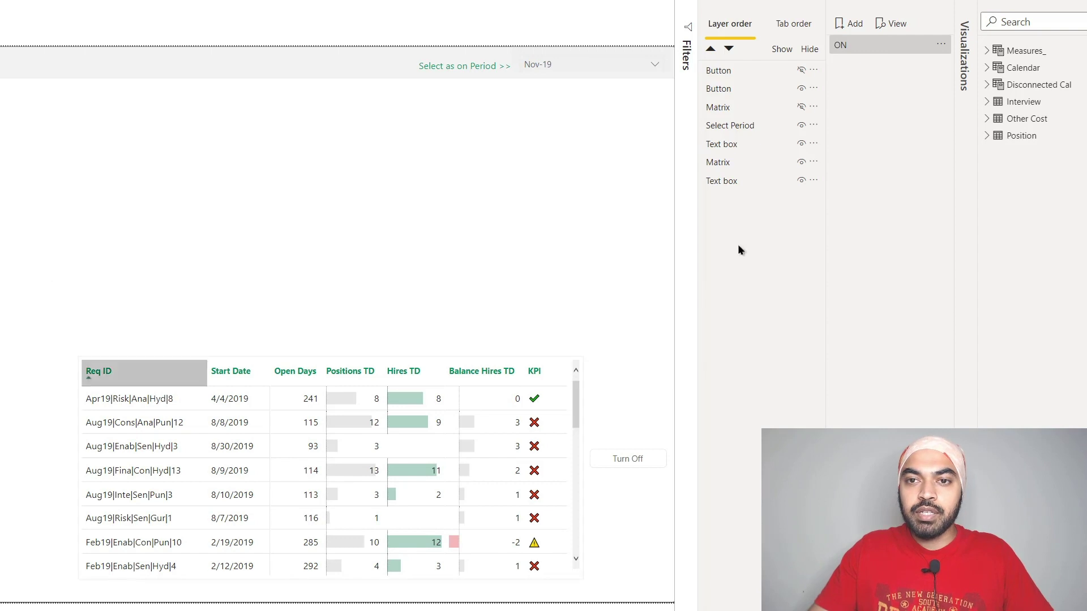
- Show the Turn On button and upper matrix again, and hide the Turn Off button and lower matrix
left_click(802, 72)
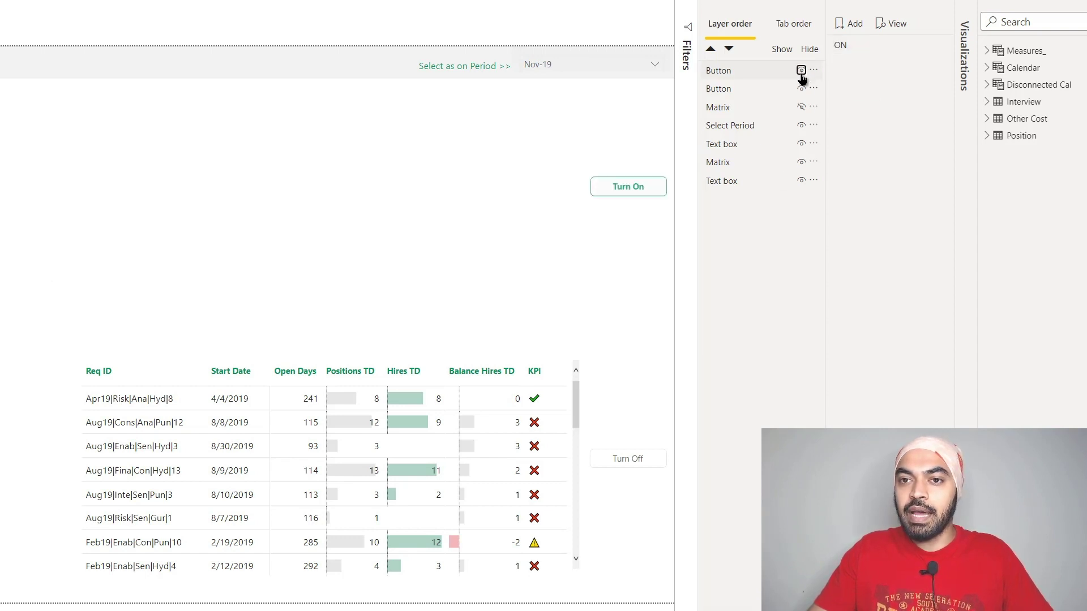
left_click(800, 107)
left_click_drag(50, 329, 736, 272)
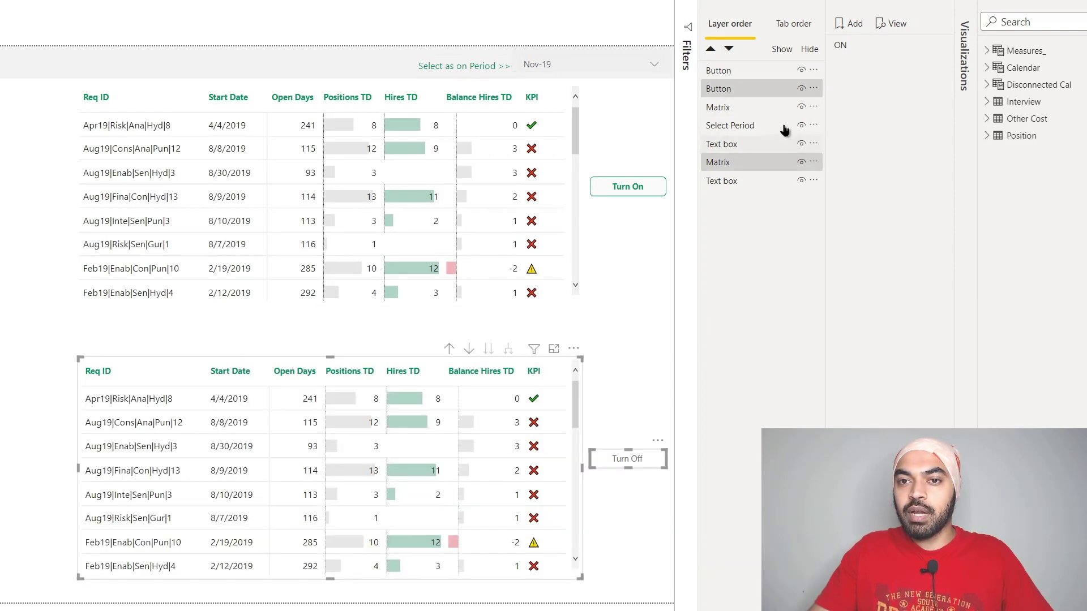
left_click(801, 88)
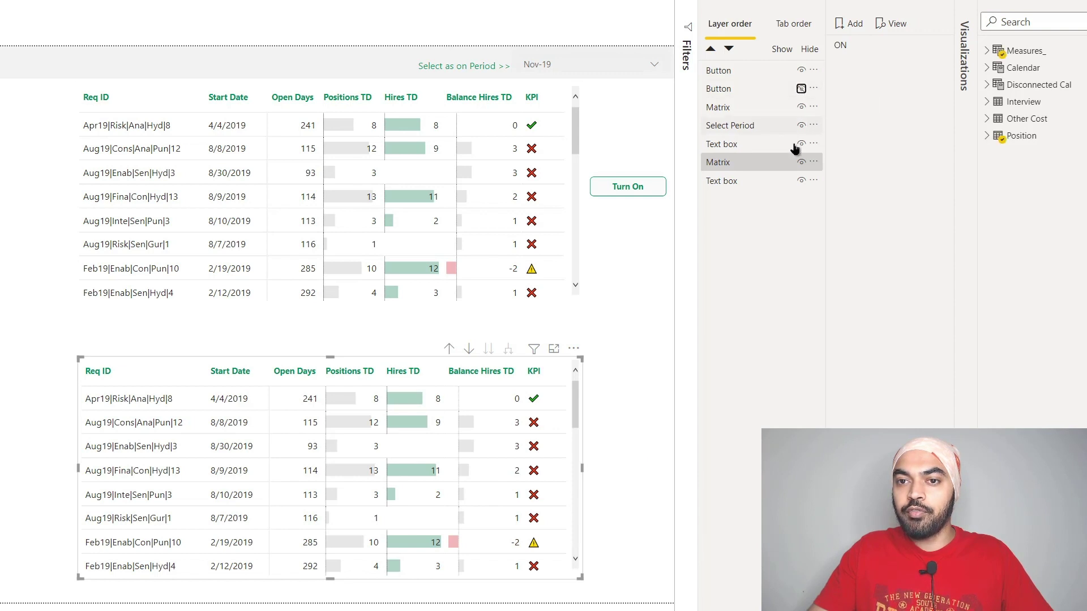
left_click(801, 162)
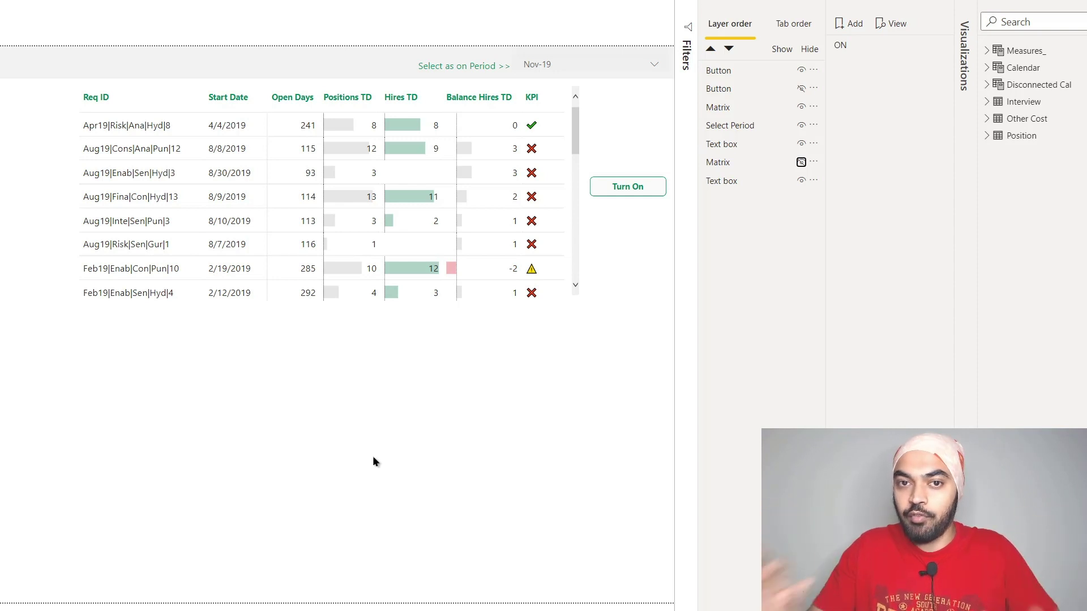
mouse_move(355, 191)
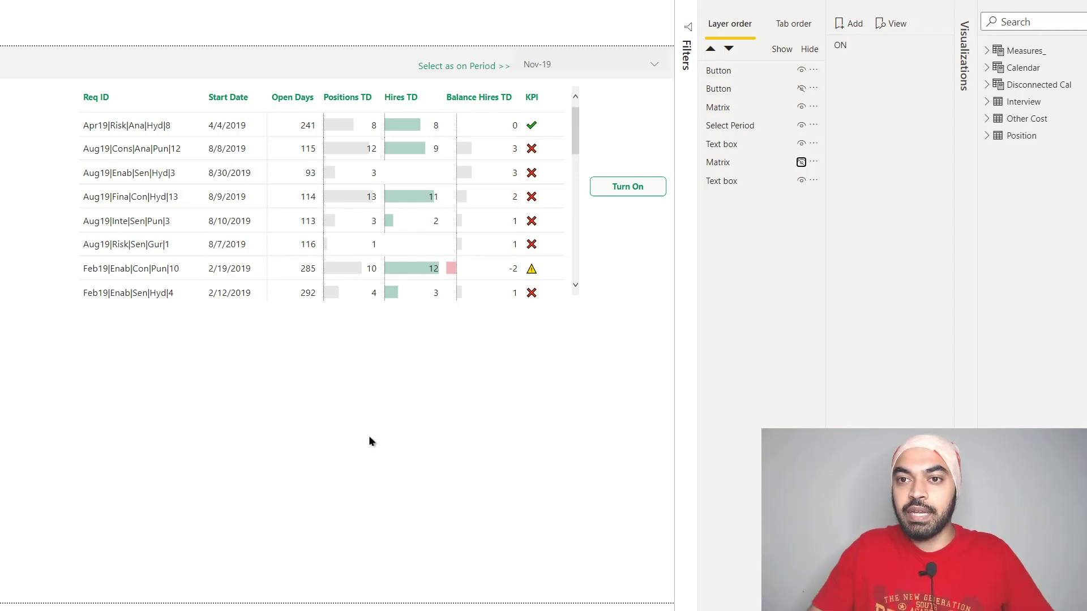
- Save the current page state as a bookmark named OFF and apply it
left_click(849, 23)
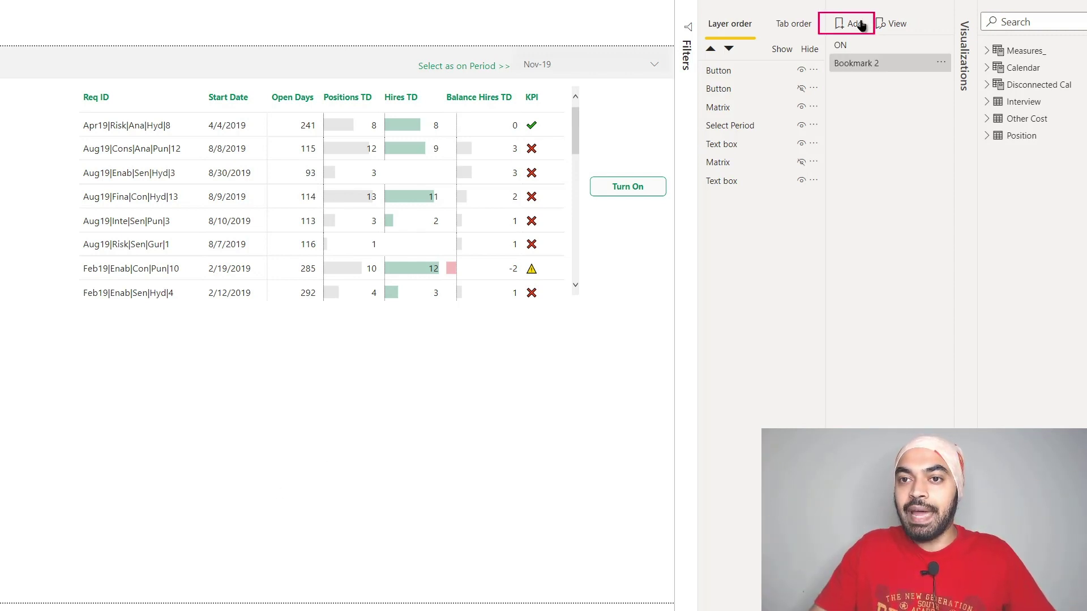
double_click(874, 64)
type("OFF")
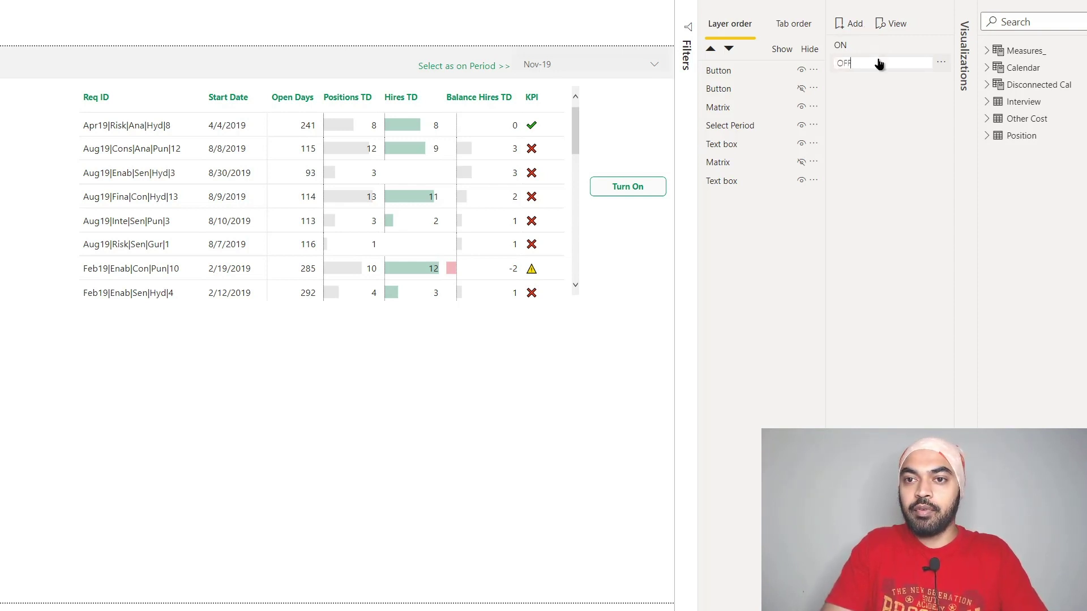
key("Return")
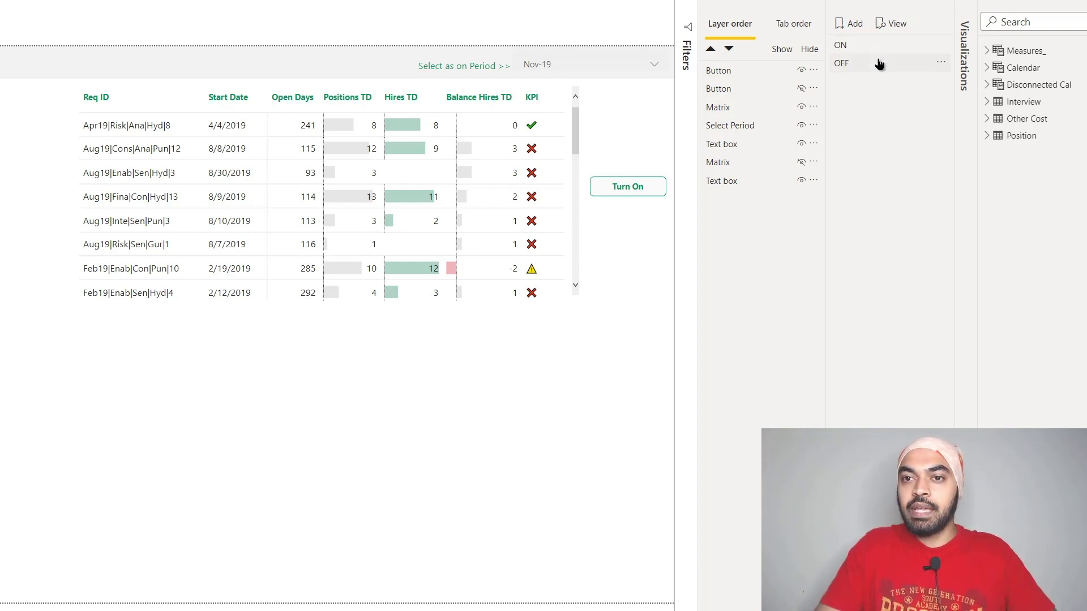
left_click(856, 66)
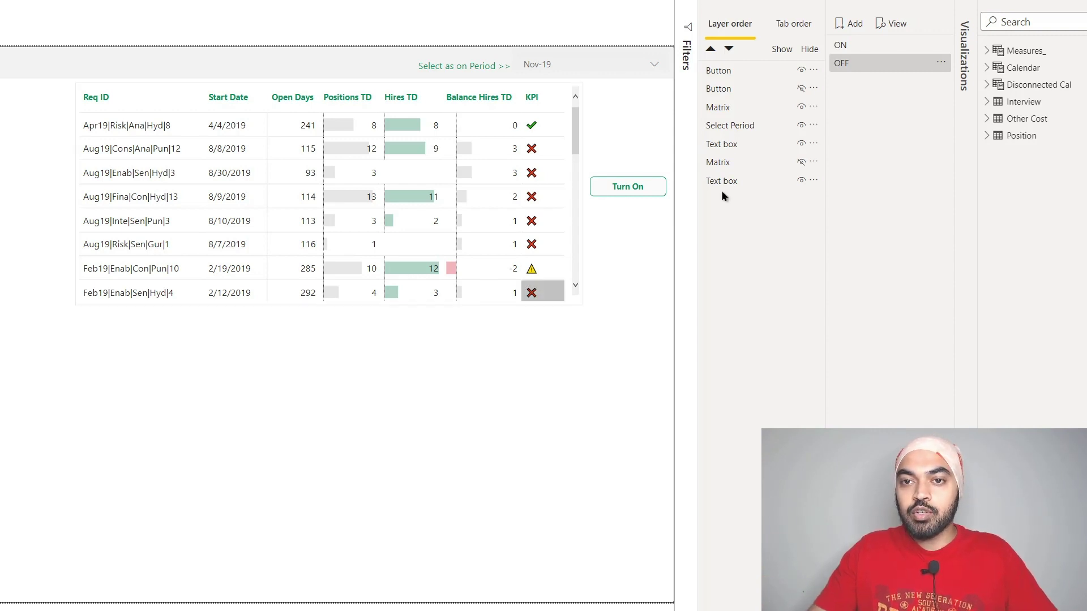
- Show the hidden Turn Off button and lower matrix again
left_click(802, 89)
left_click(802, 163)
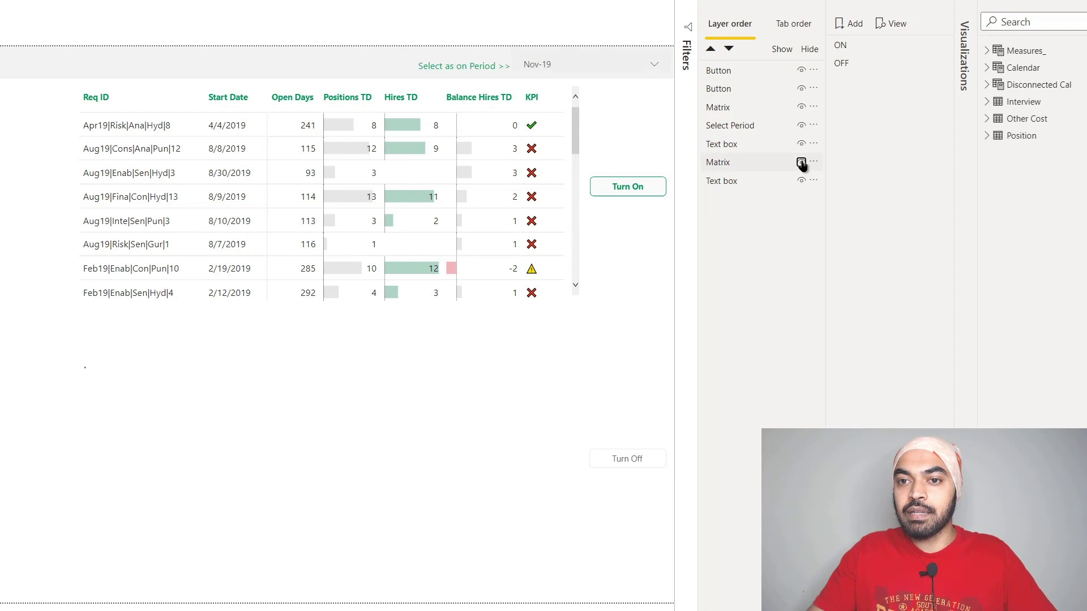
- Set the Turn On button's action to apply the ON bookmark
left_click(630, 189)
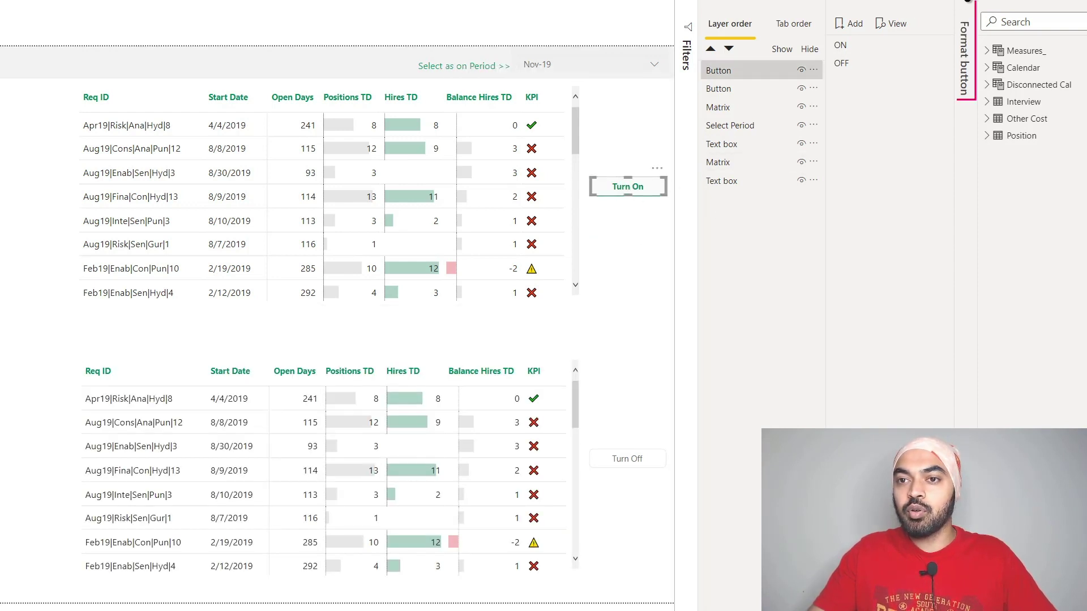
left_click(967, 22)
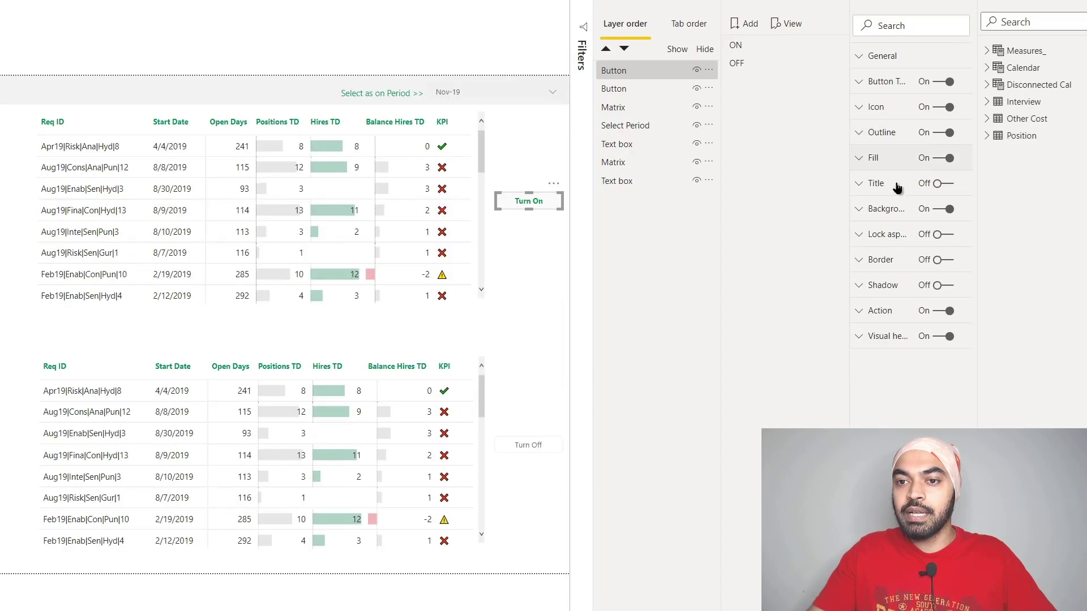
left_click(868, 311)
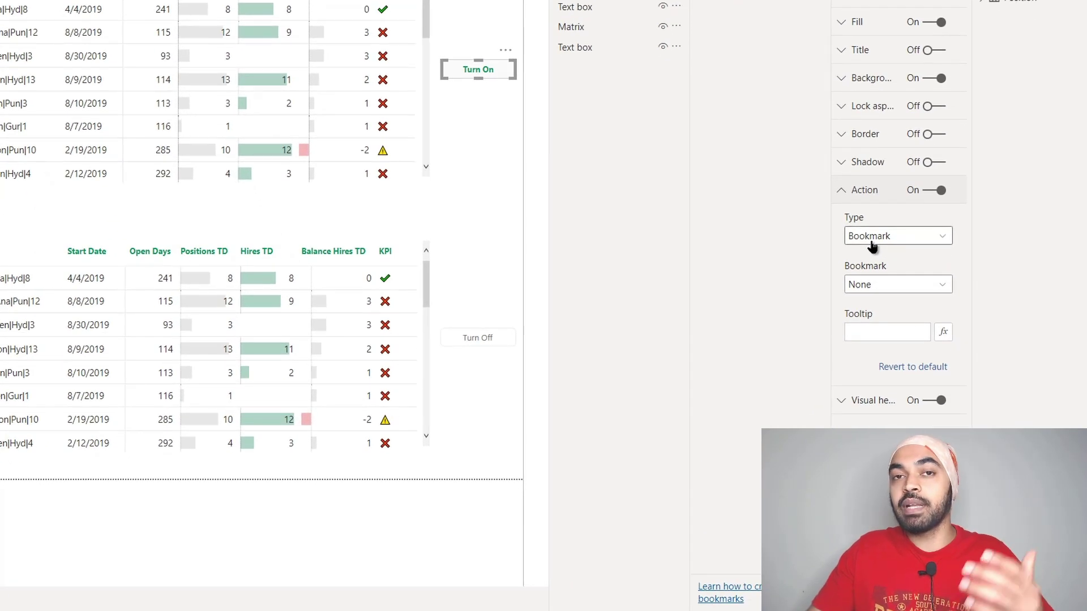
left_click(886, 285)
left_click(860, 320)
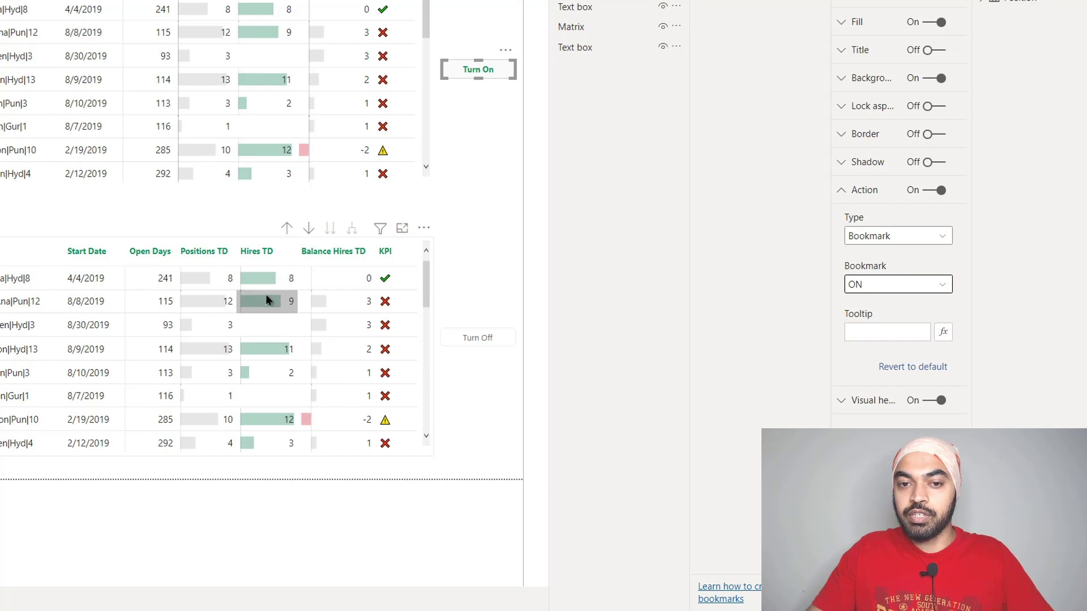
- Set the Turn Off button's bookmark action to OFF
left_click(493, 342)
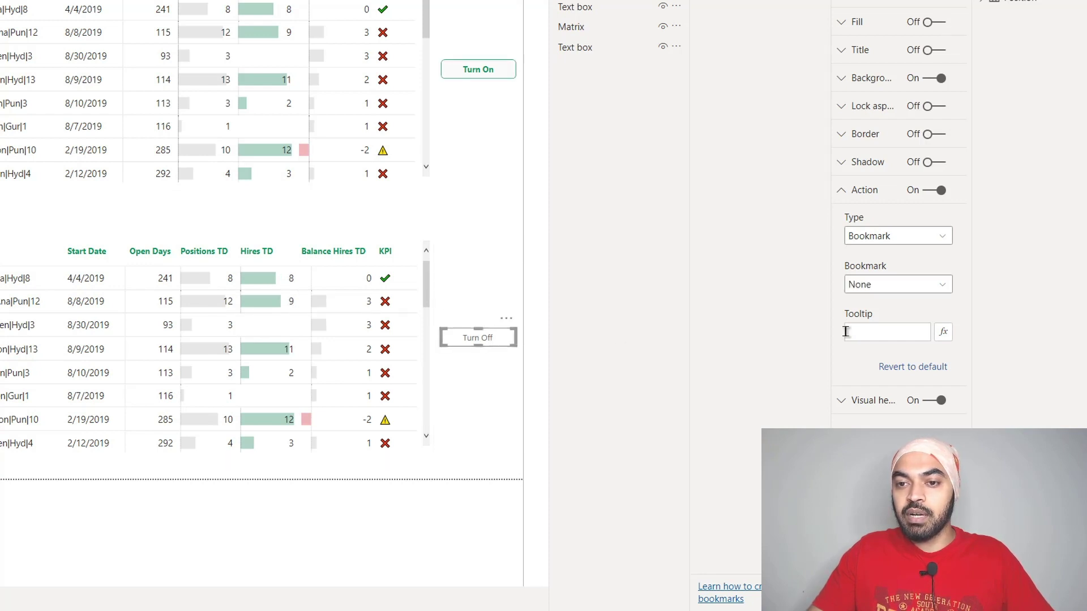
left_click(891, 289)
left_click(885, 339)
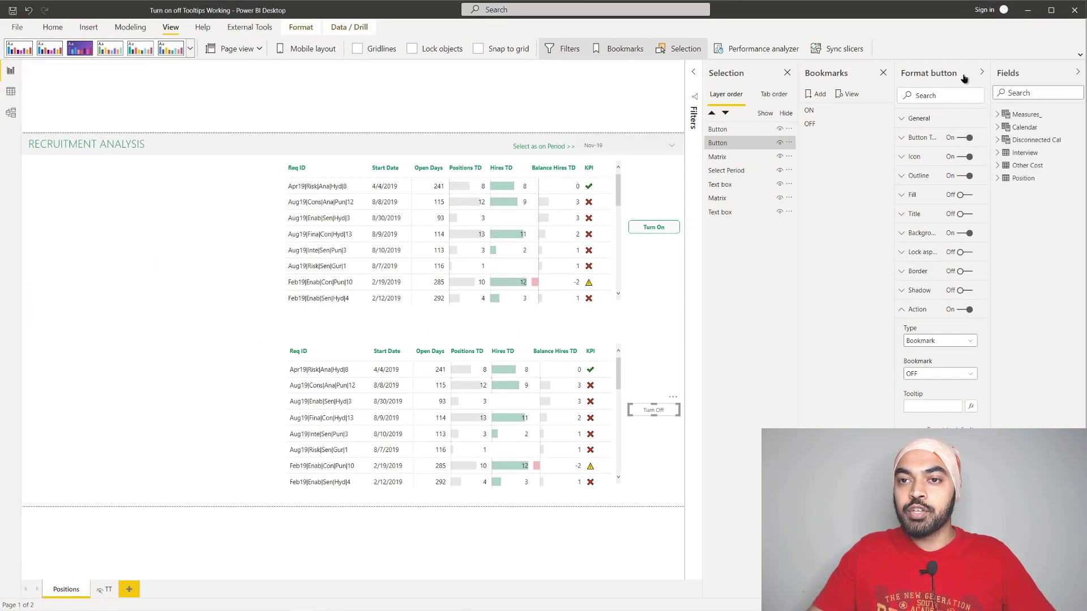
- Collapse the open side panes to give the report canvas more room, leaving no visual selected
left_click(982, 72)
left_click(905, 73)
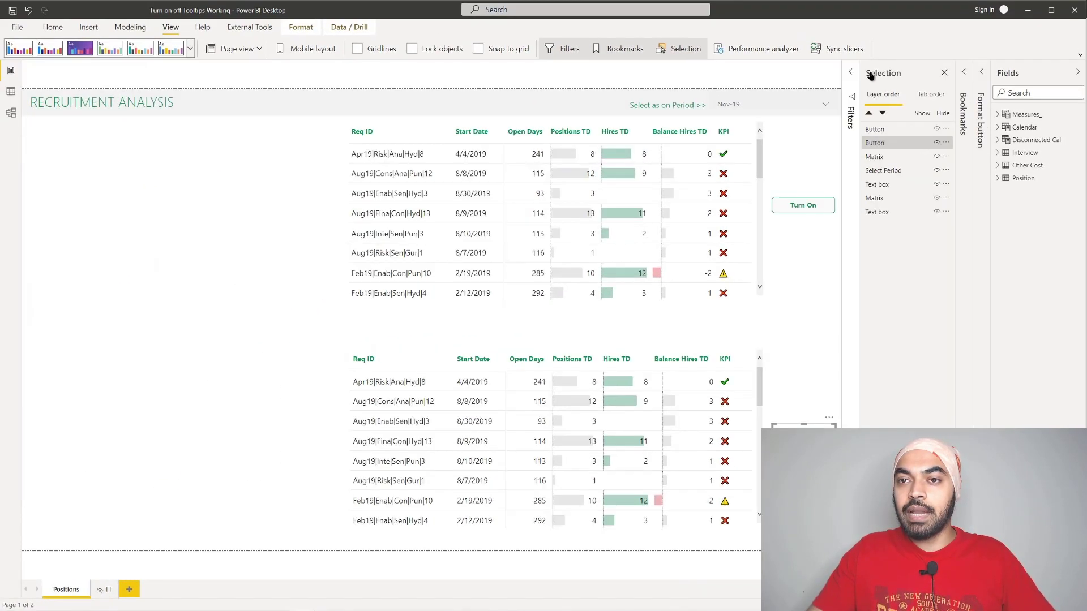
left_click(872, 73)
left_click(1078, 72)
left_click(963, 298)
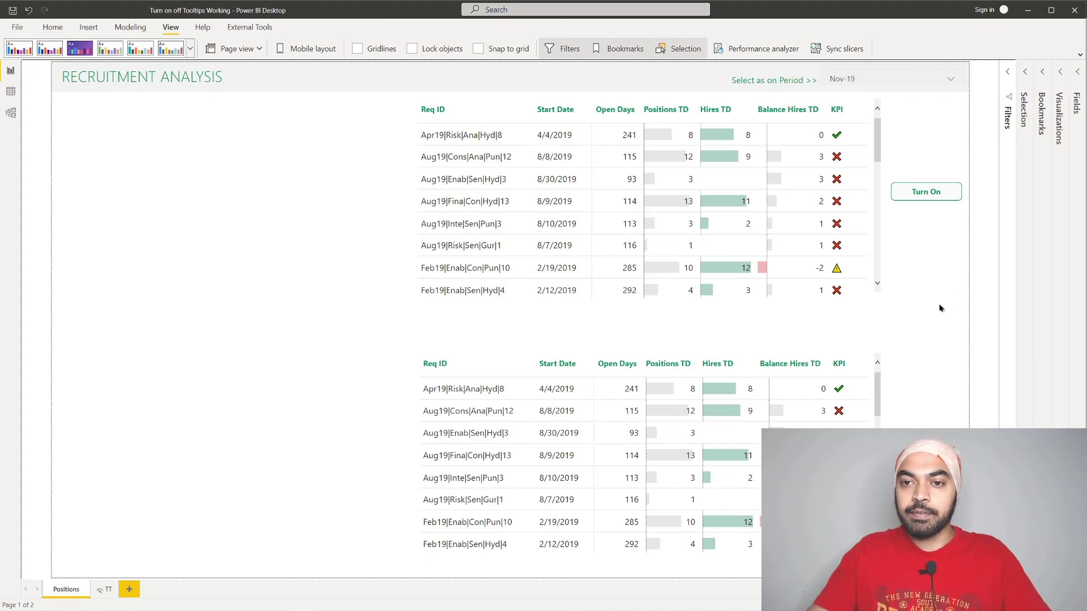
- Test the toggle by turning tooltips on, checking a tooltip on the lower matrix, and turning them off again
left_click(919, 173, "ctrl")
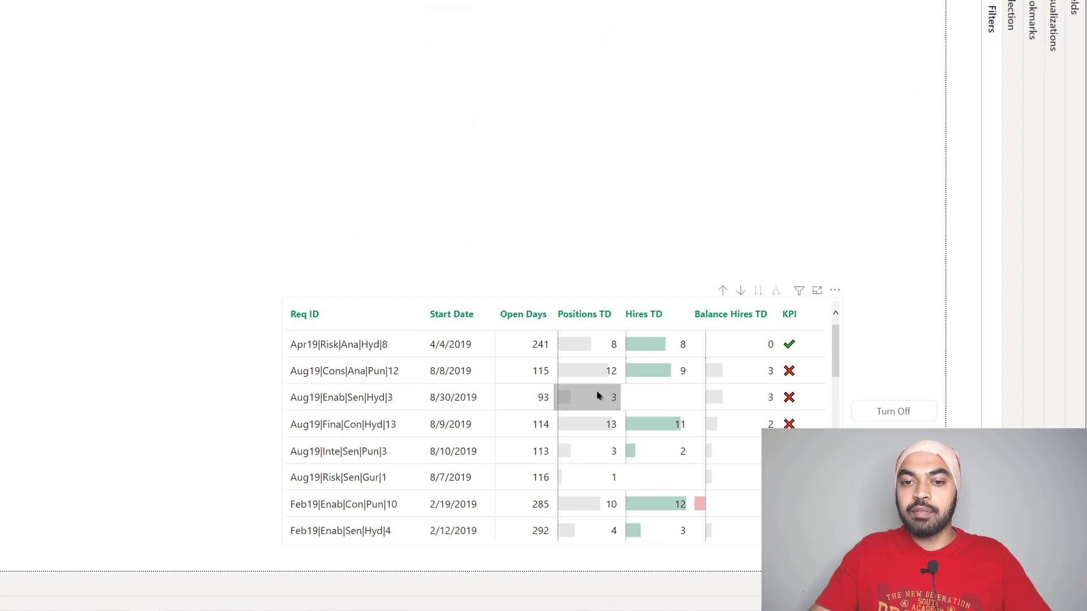
mouse_move(596, 357)
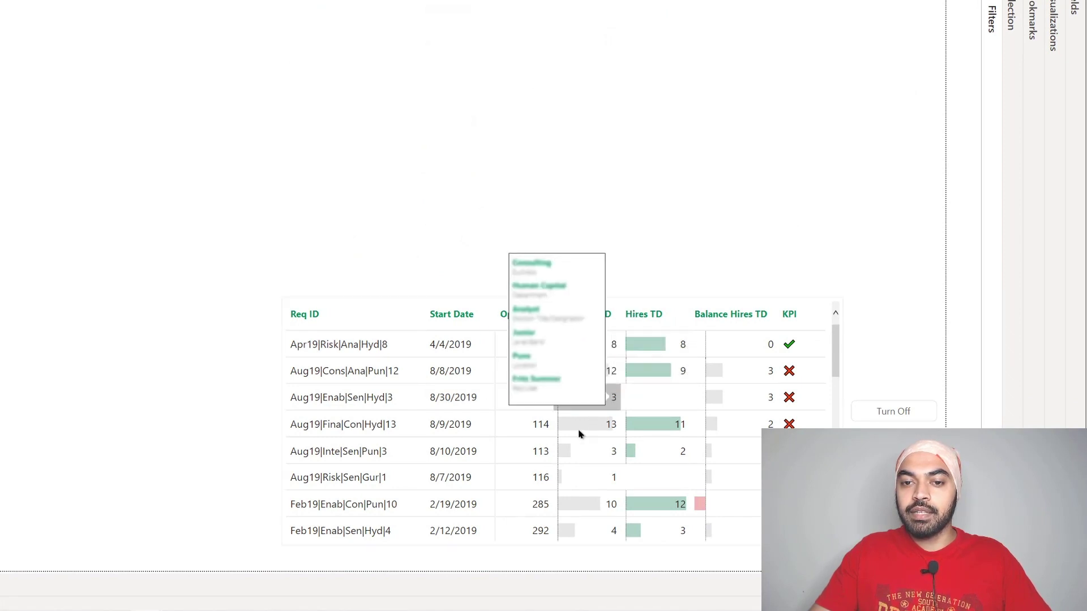
left_click(899, 413, "ctrl")
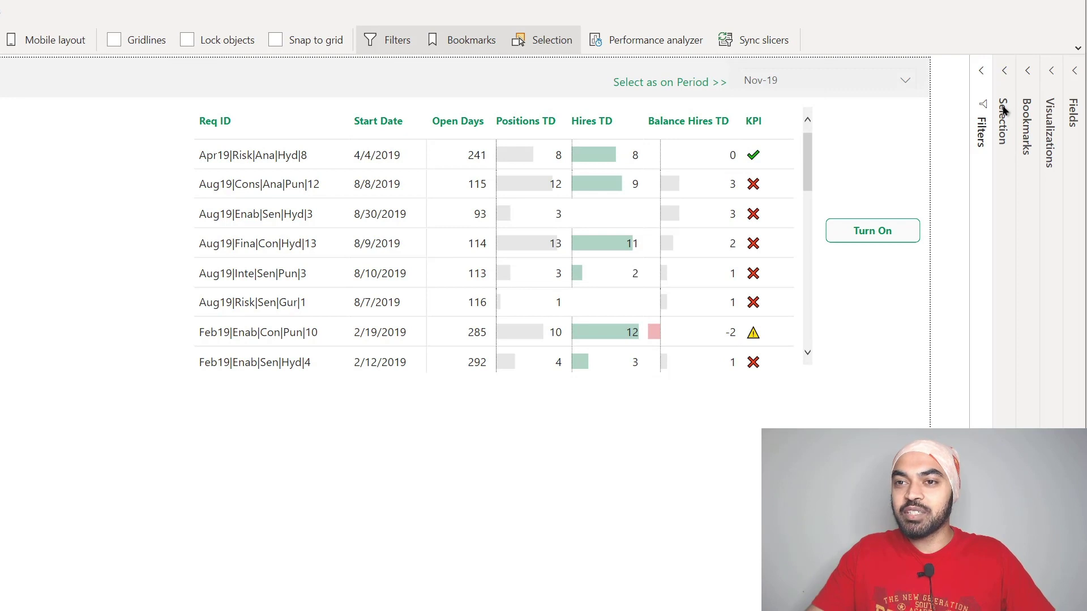
- Show the hidden Turn Off button and lower matrix, and stack the two matrices on each other with Align middle
left_click(1004, 110)
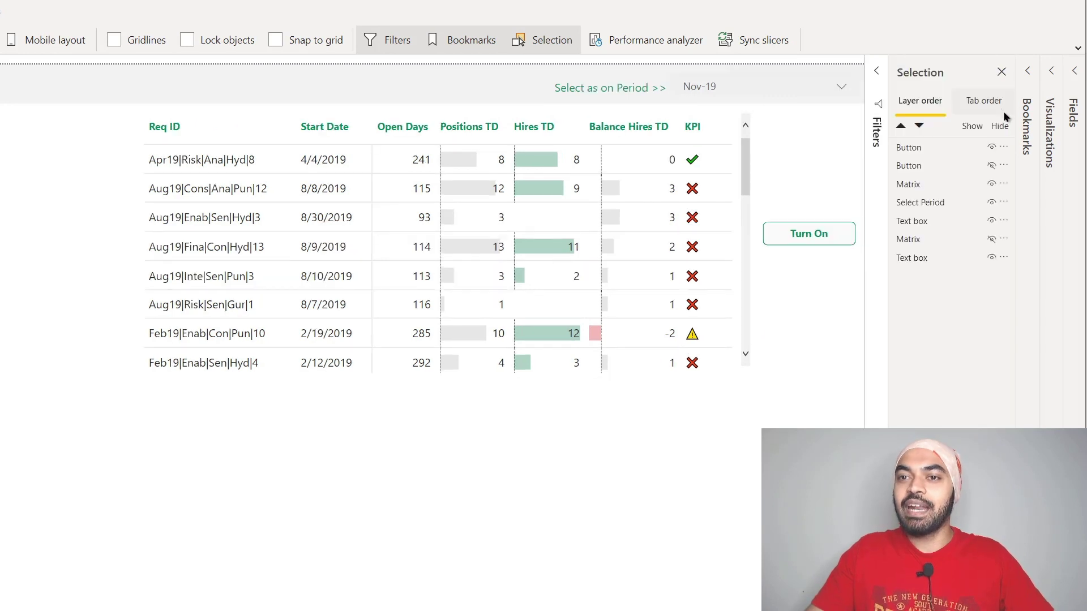
left_click(992, 239)
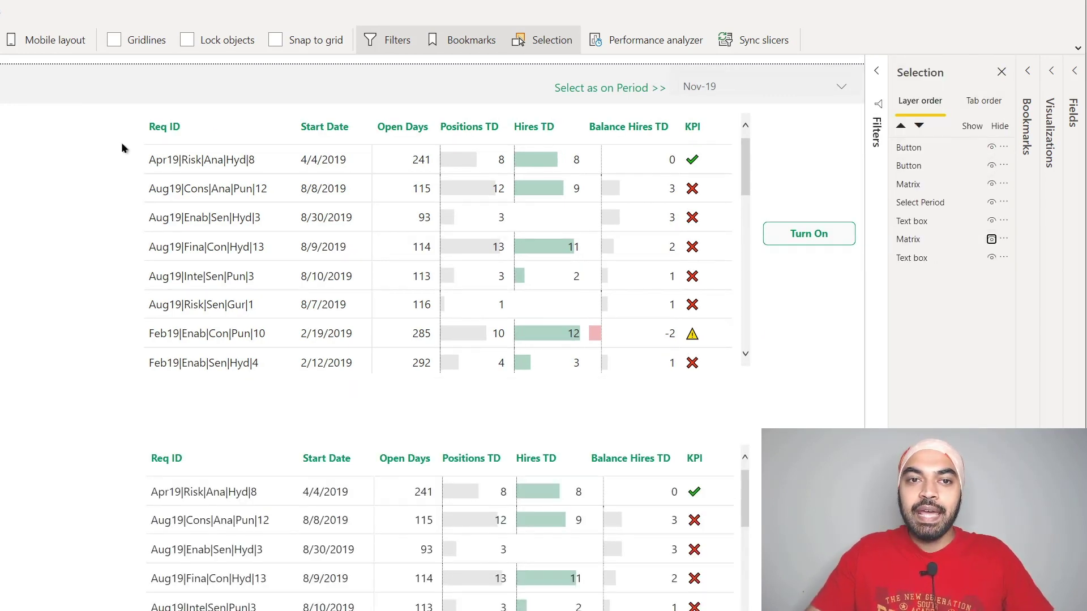
left_click(747, 179)
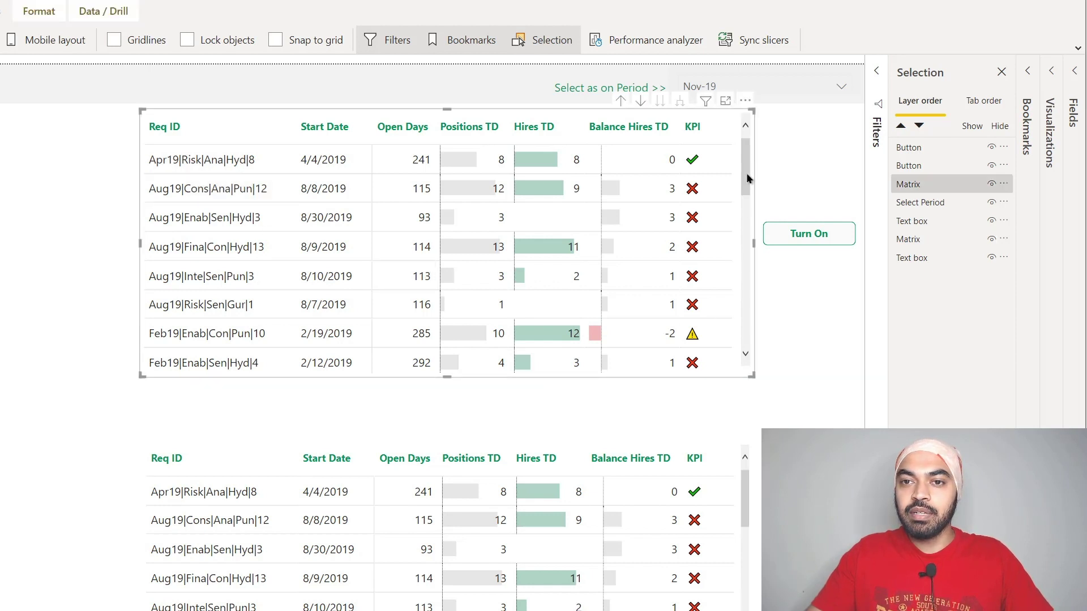
left_click(752, 456, "ctrl")
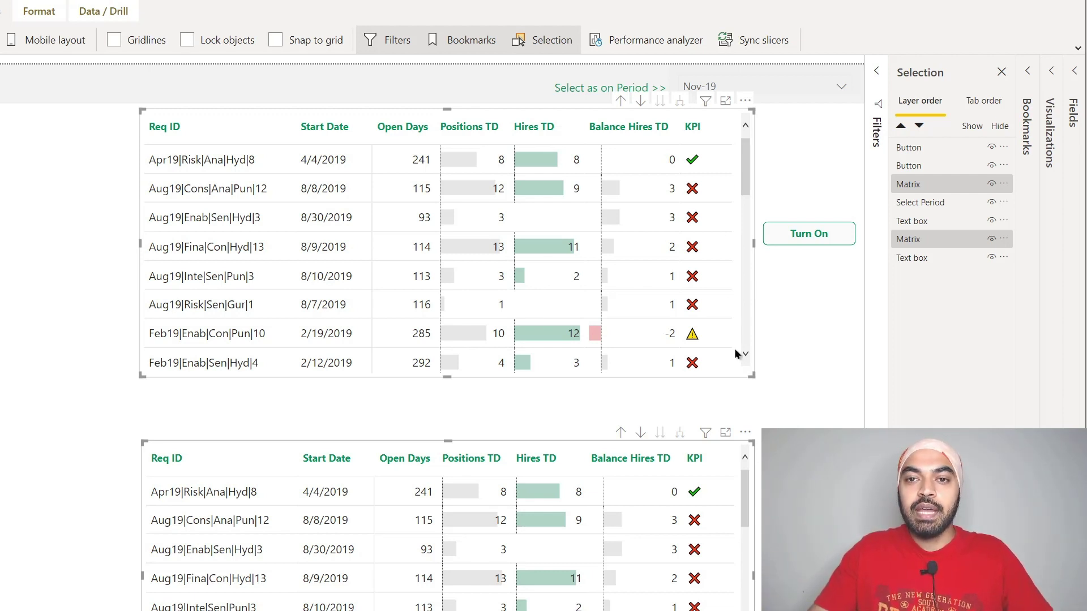
left_click(53, 12)
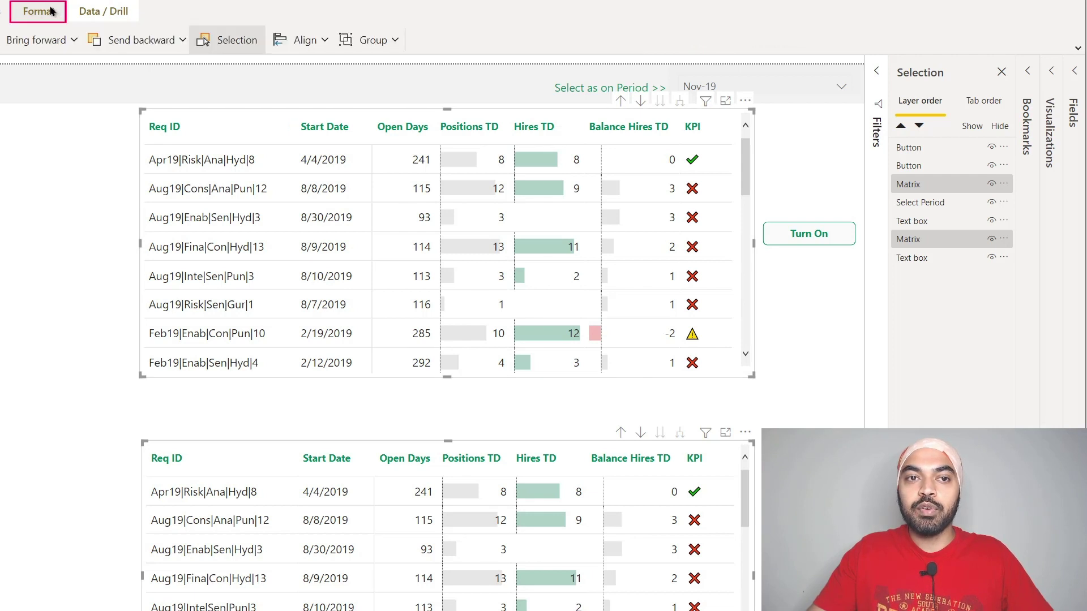
left_click(303, 40)
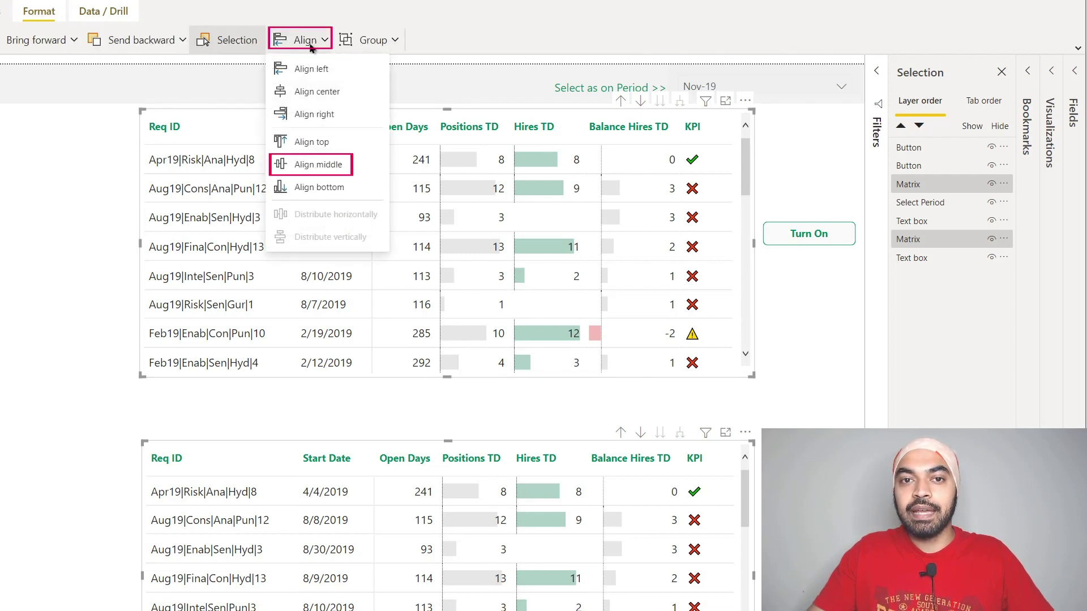
left_click(326, 166)
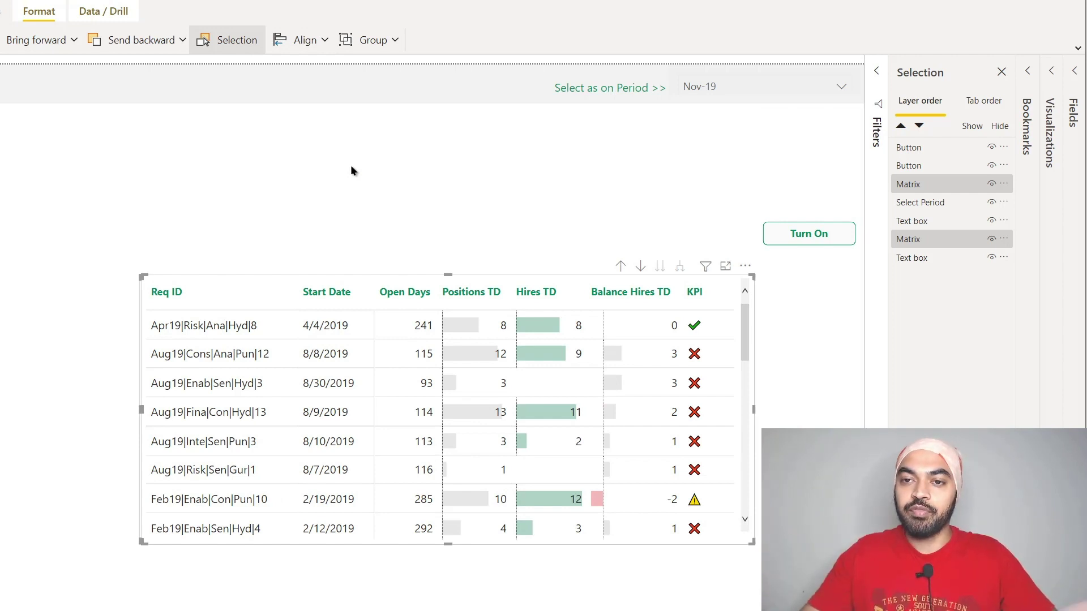
- Stack the Turn On and Turn Off buttons on each other with Align middle and deselect them
left_click_drag(713, 169, 866, 609)
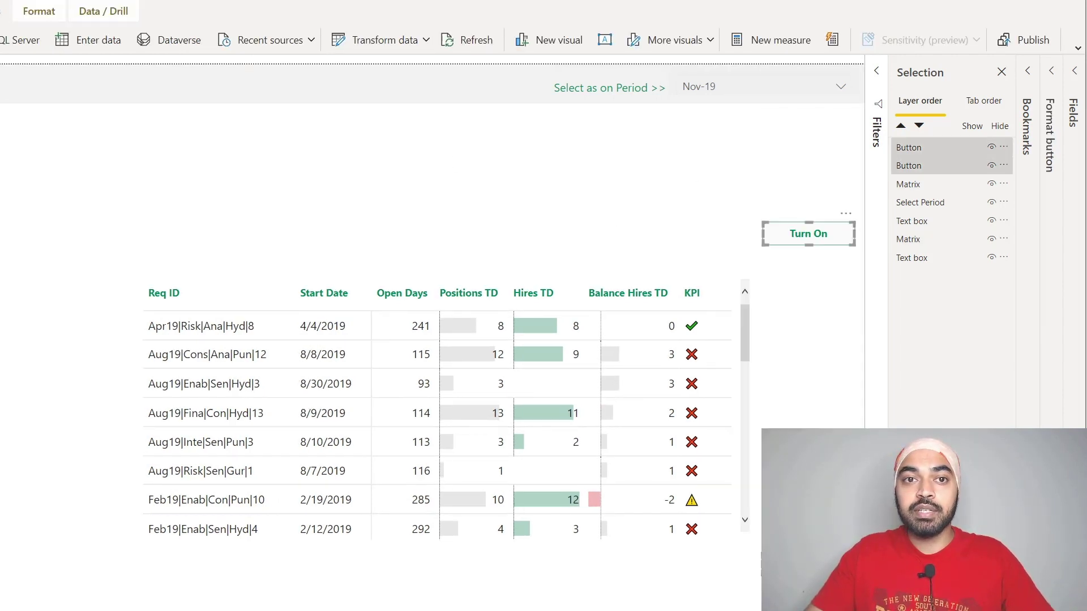
left_click(38, 11)
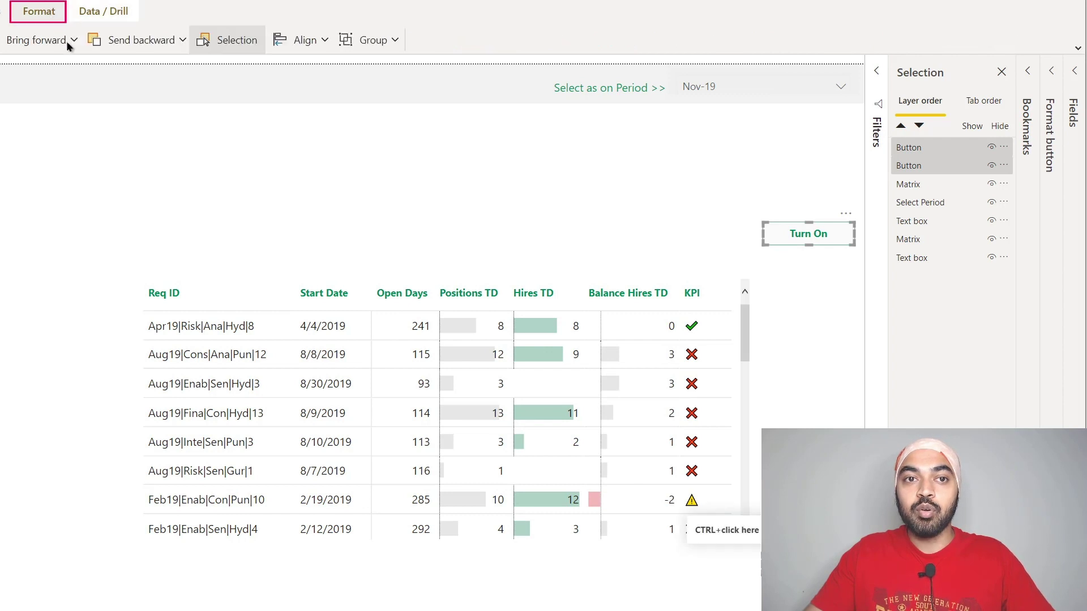
left_click(318, 38)
left_click(318, 164)
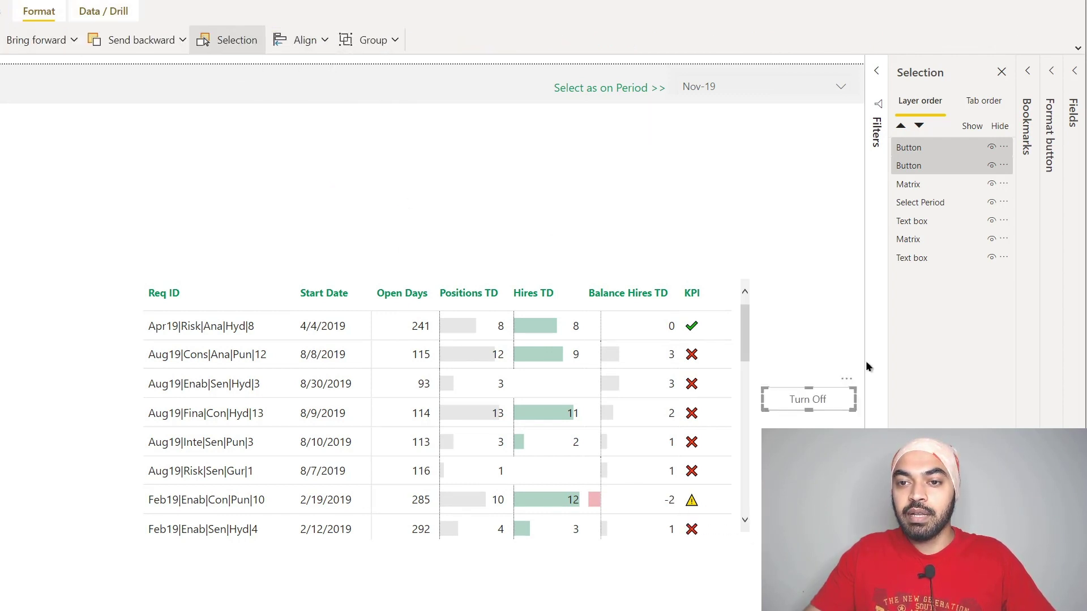
left_click(813, 198)
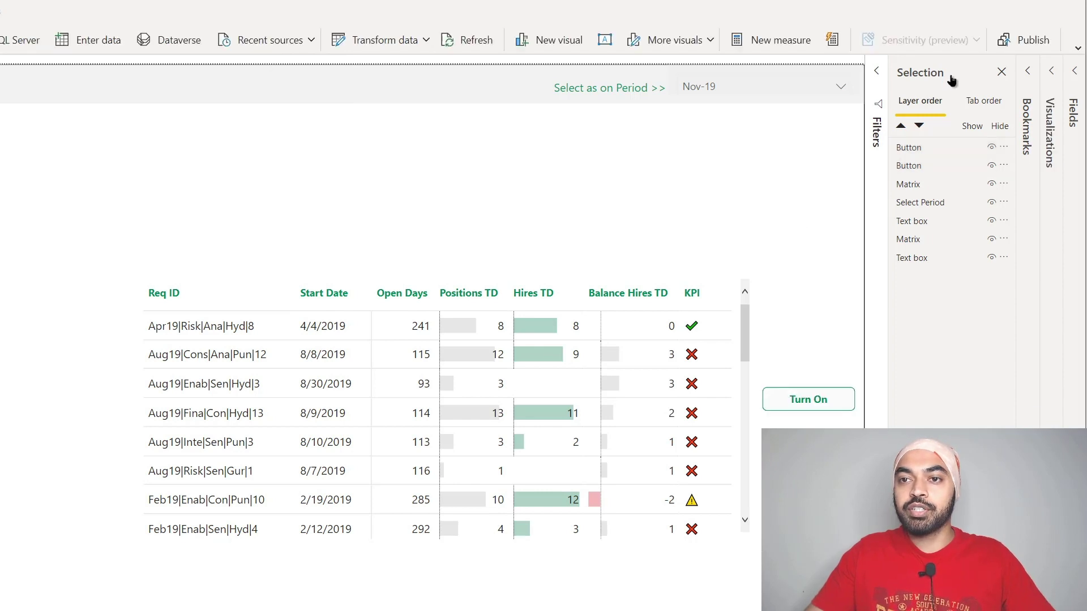
- Collapse the Selection pane and test the stacked toggle, checking matrix tooltips after turning them on and switching them off again
left_click(950, 70)
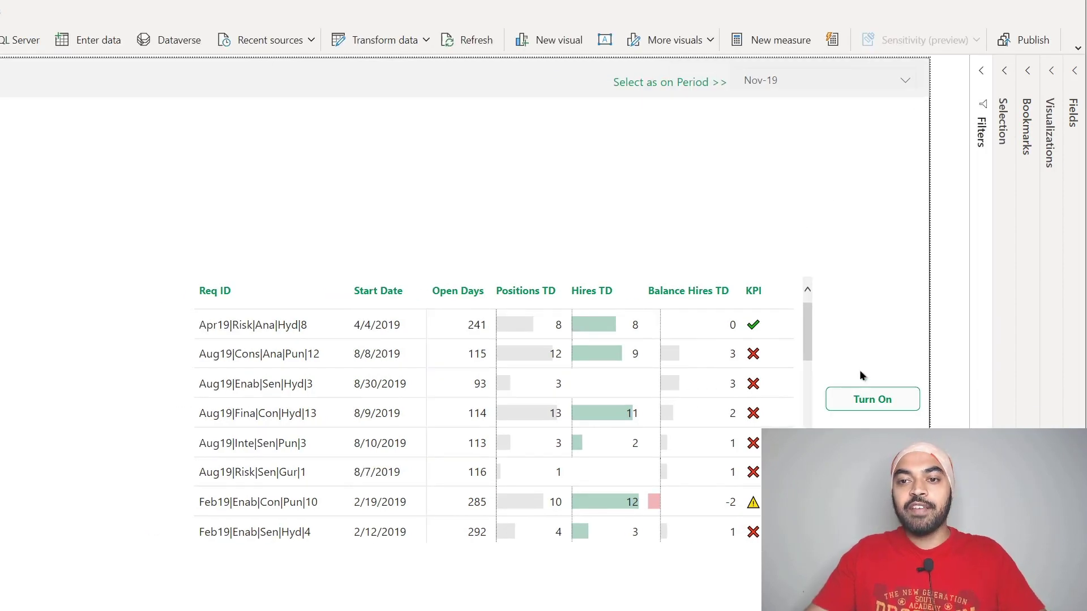
left_click(866, 407, "ctrl")
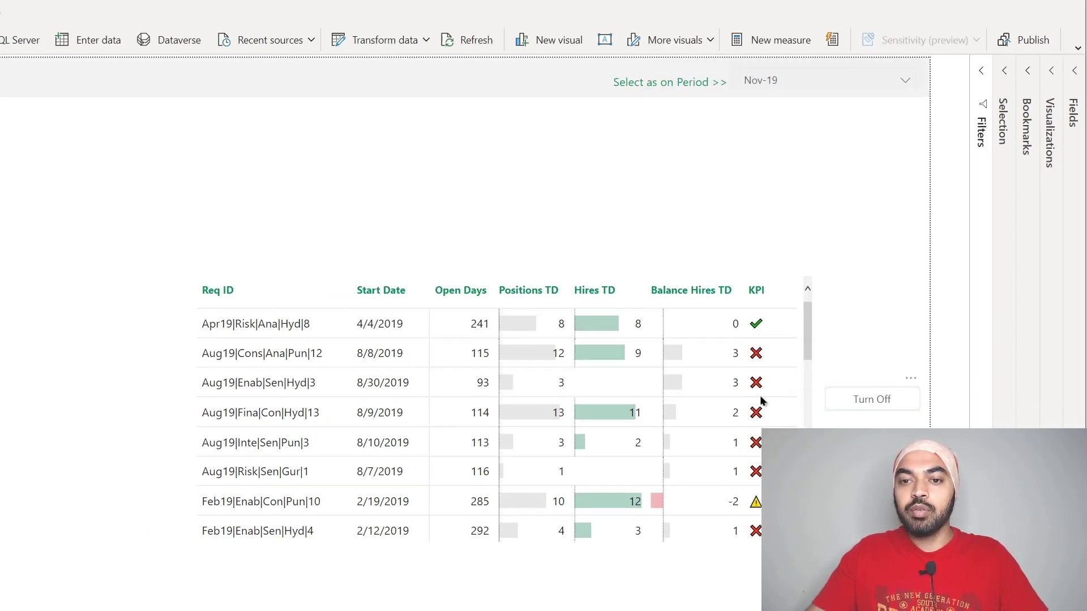
mouse_move(503, 398)
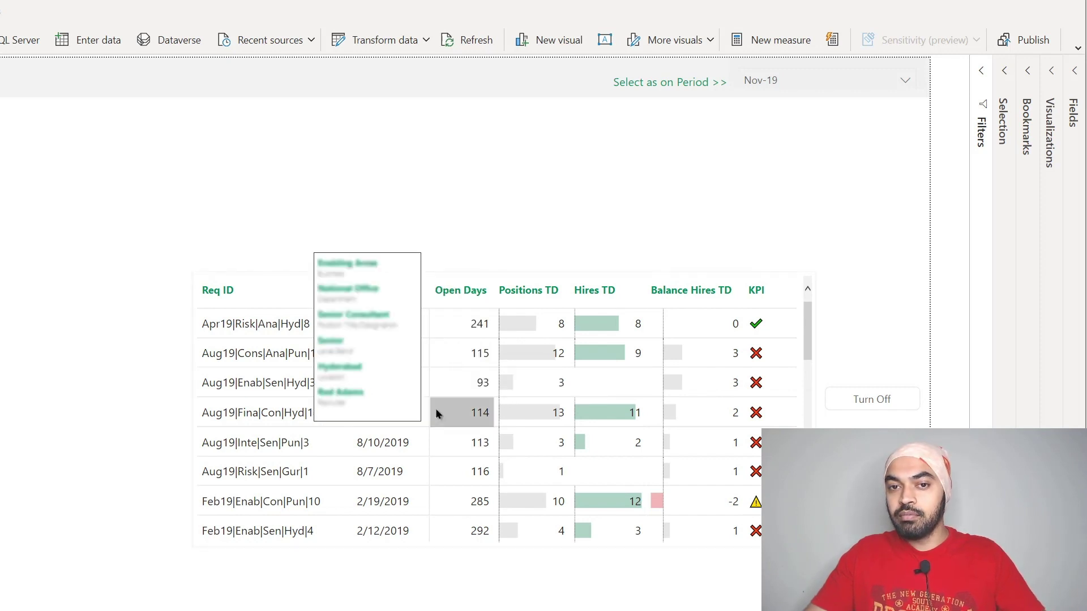
mouse_move(630, 403)
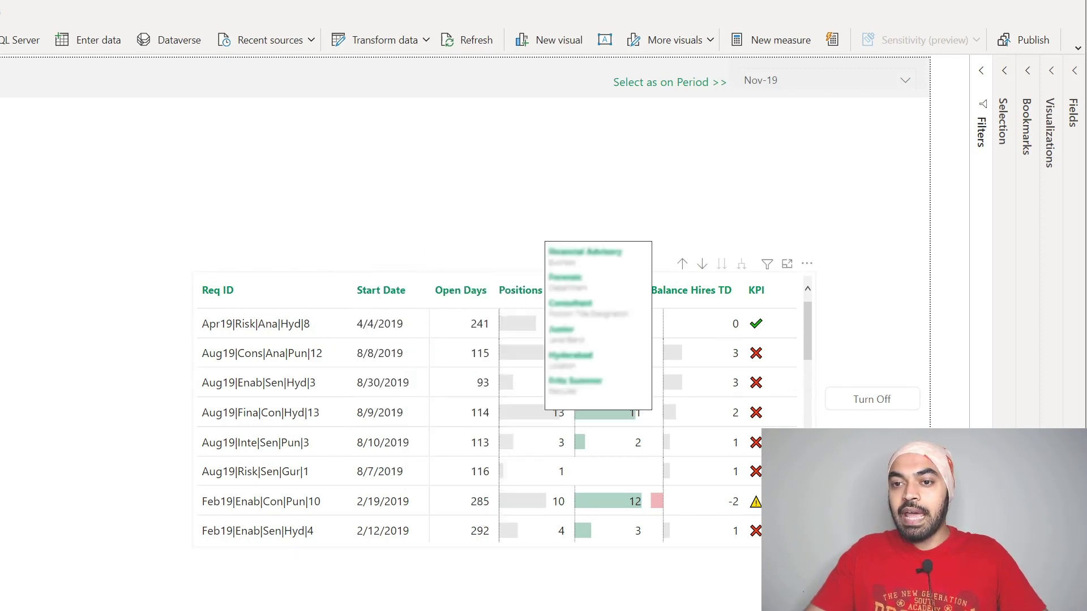
left_click(869, 402, "ctrl")
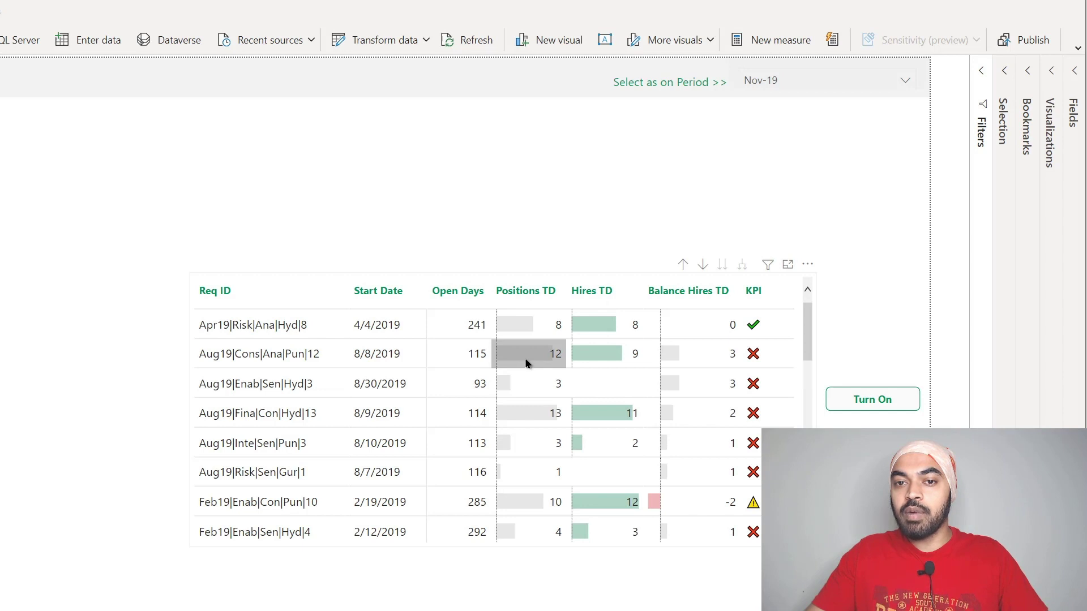